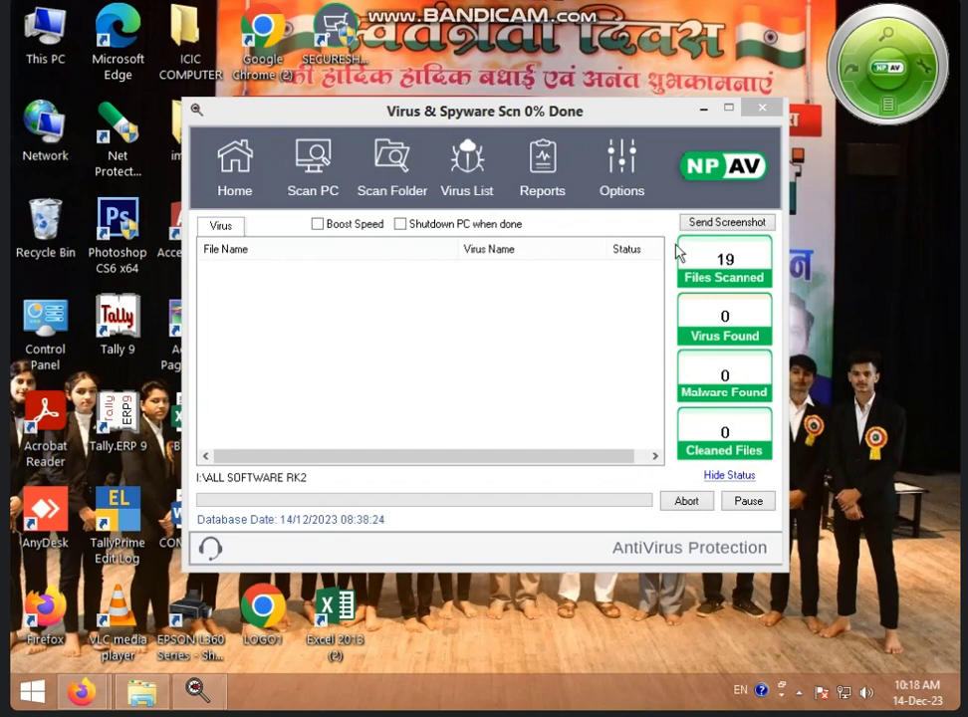
- Minimize the virus and spyware scan window and refresh the desktop
click(703, 108)
right_click(657, 151)
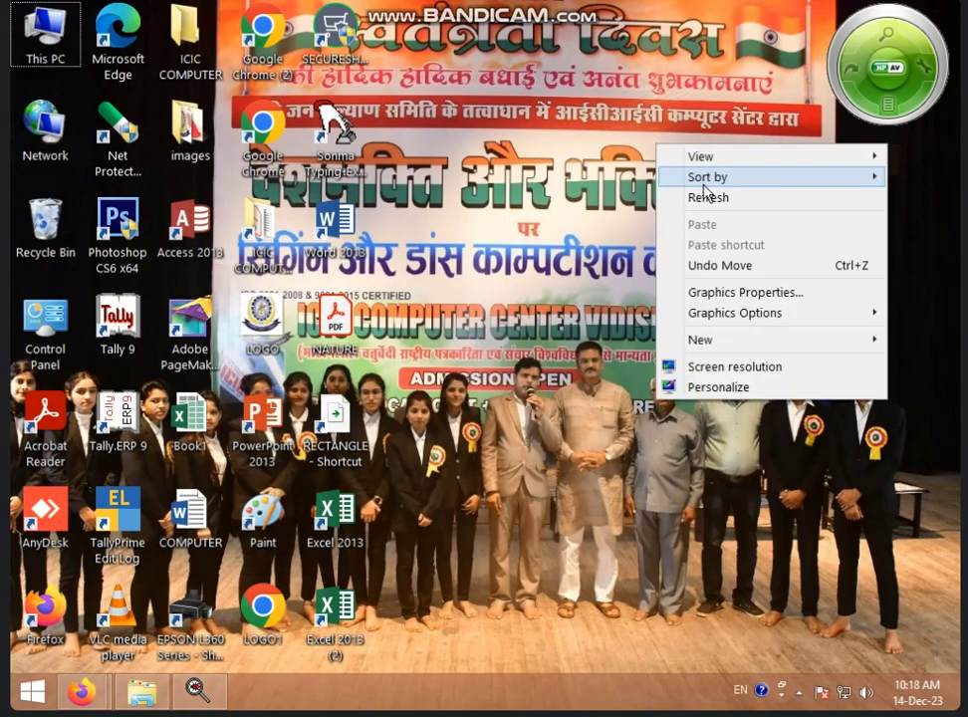
click(697, 196)
- Open This PC, run an NPAV scan on Removable Disk (I:) and minimize the scan window
double_click(12, 50)
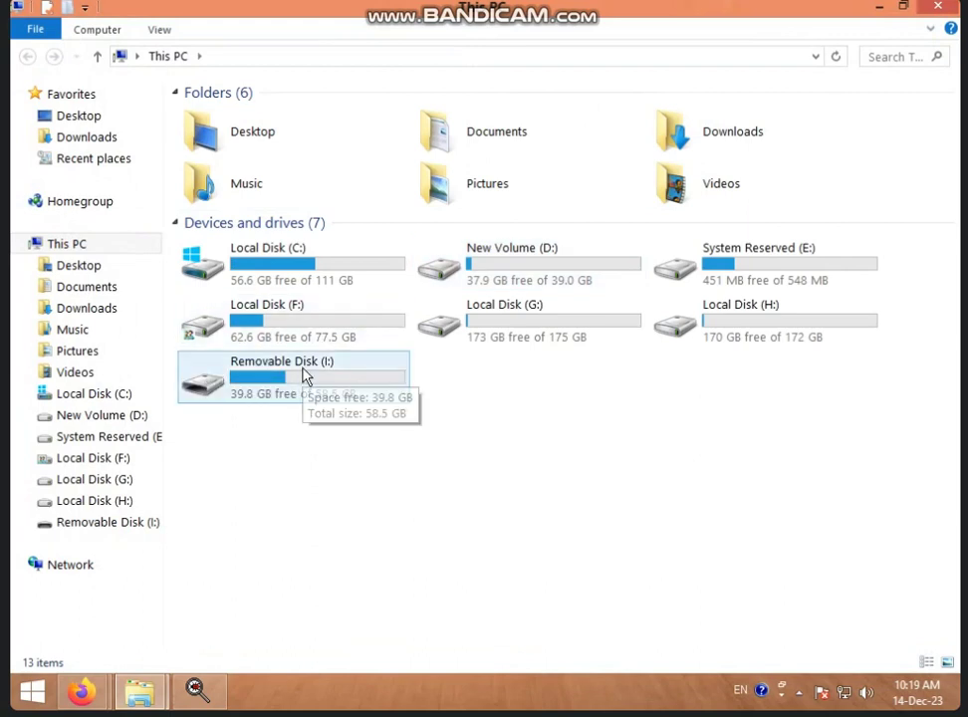
right_click(303, 375)
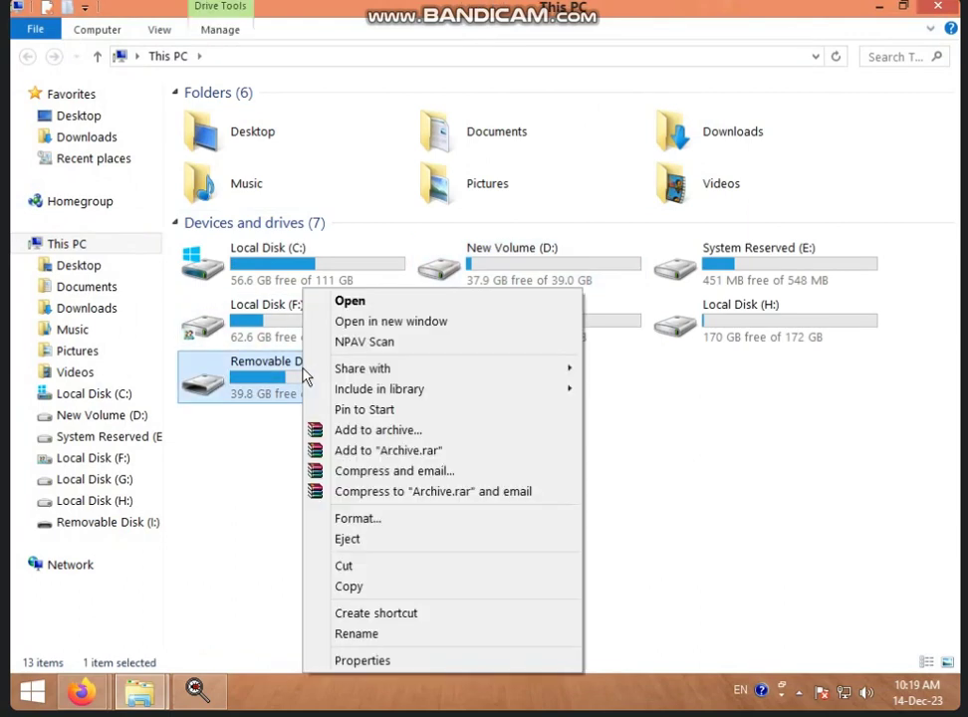
click(374, 343)
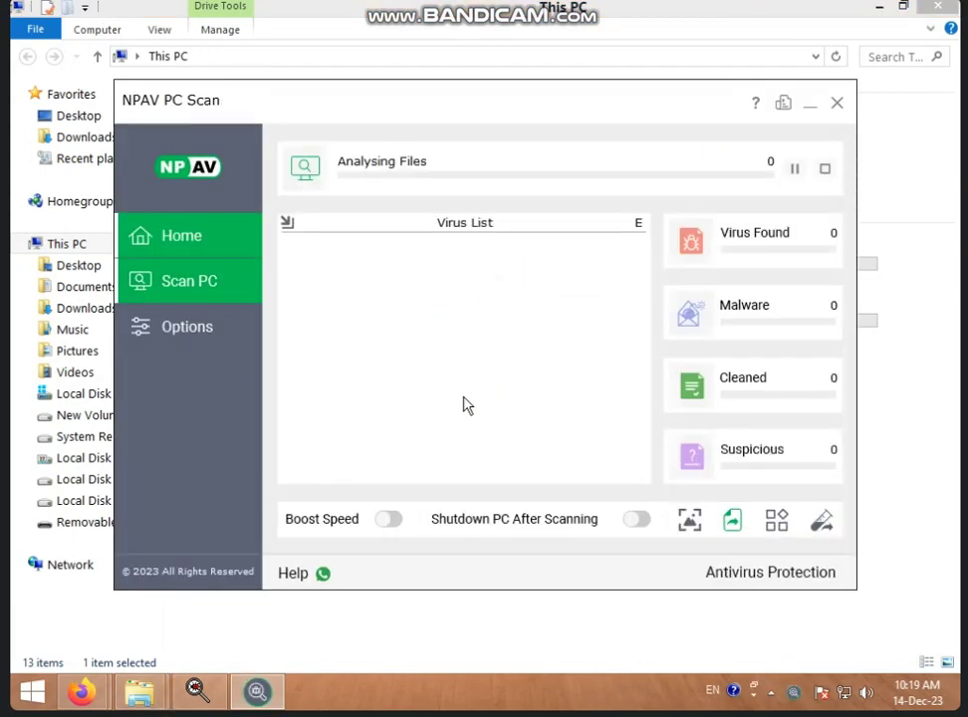
click(811, 104)
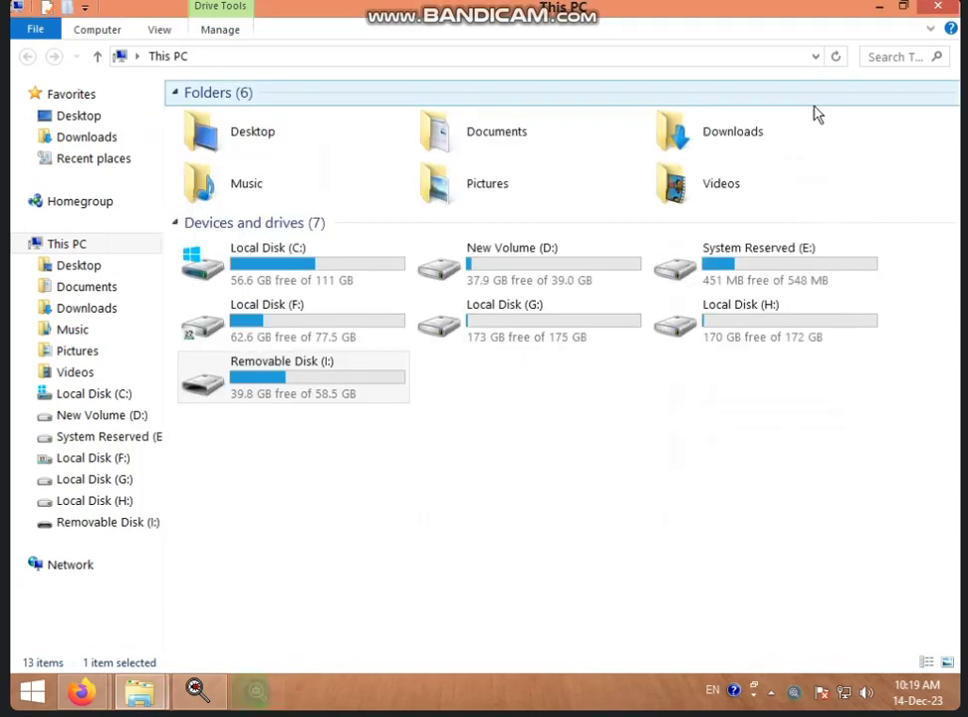
- Try to open Removable Disk (I:) and refresh the This PC view
double_click(349, 395)
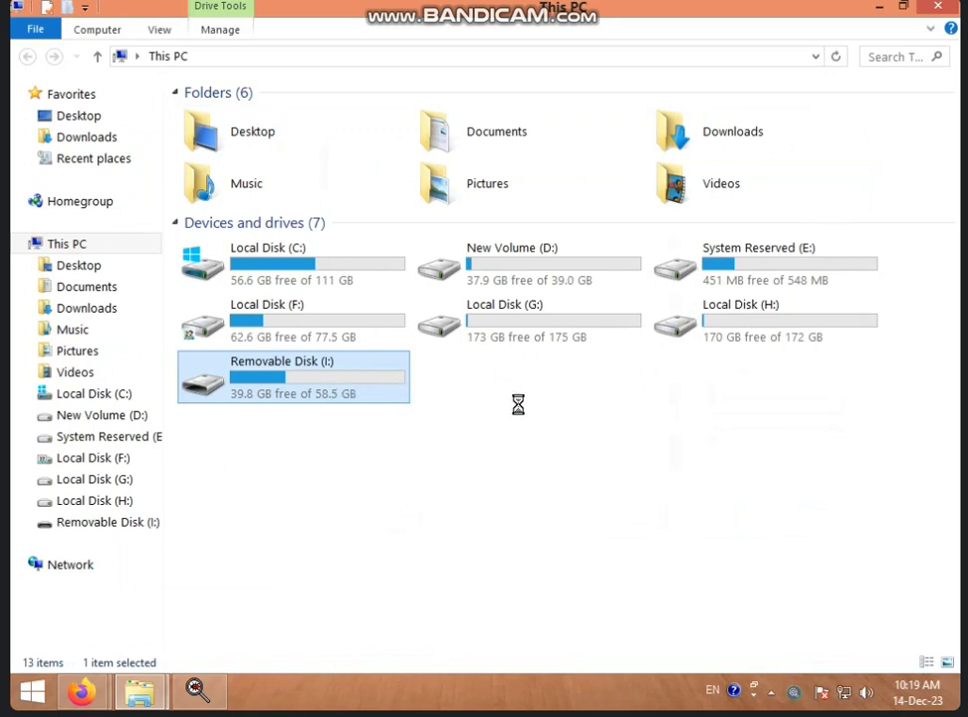
right_click(564, 413)
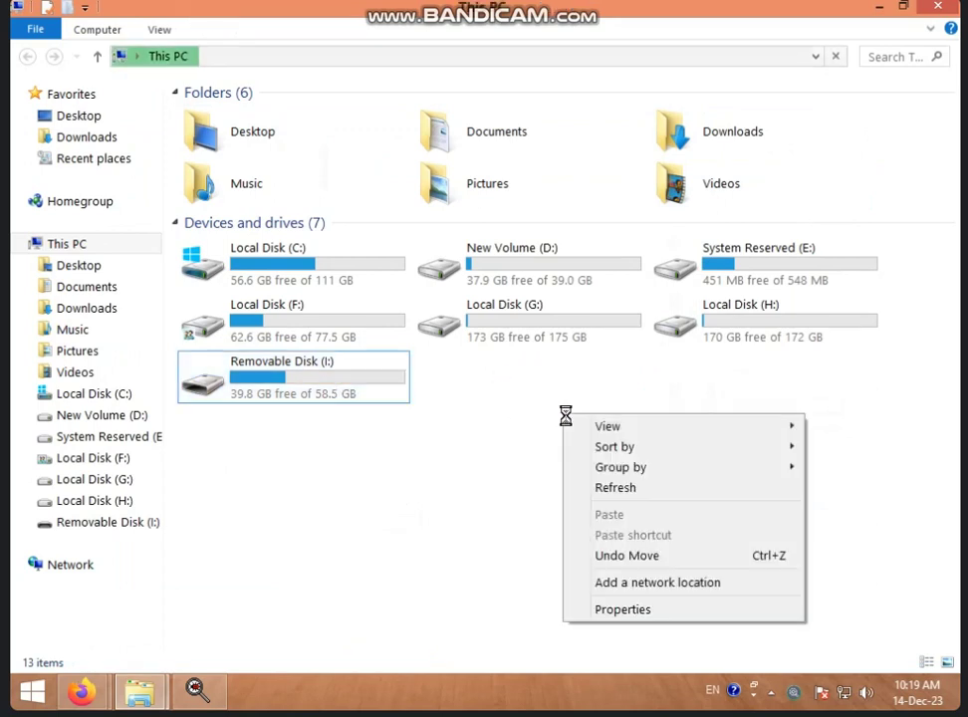
click(619, 487)
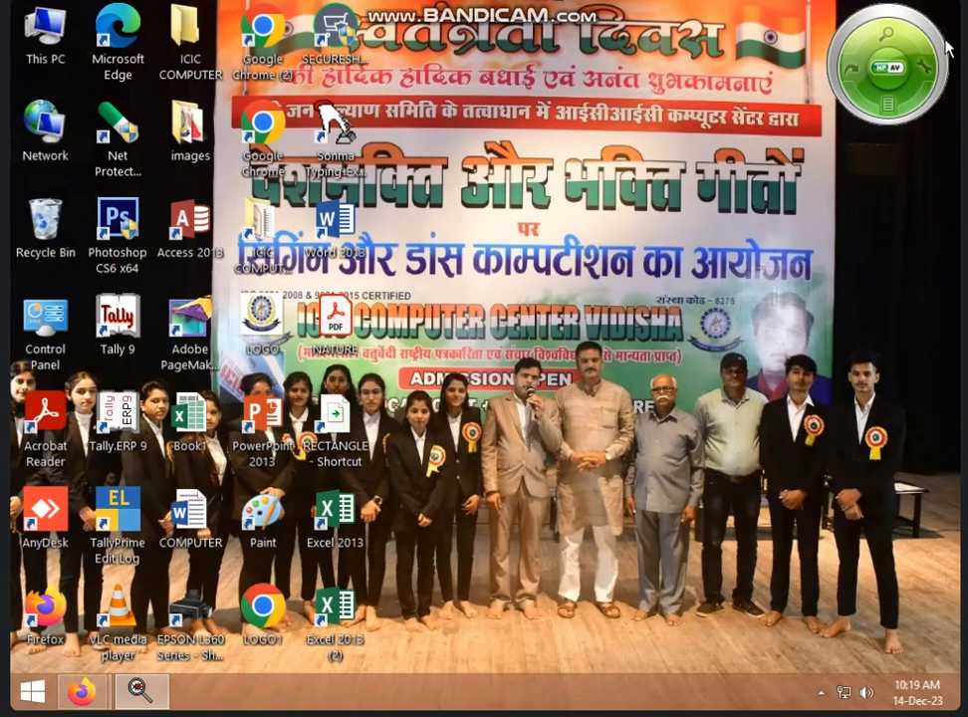
right_click(585, 250)
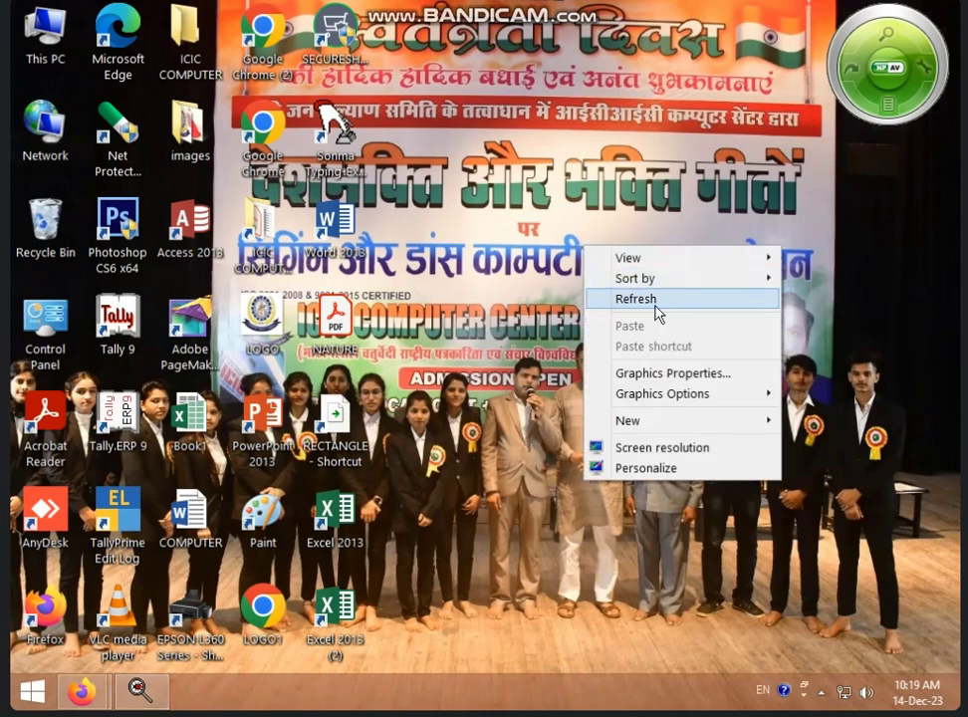
click(655, 299)
right_click(624, 275)
click(687, 320)
right_click(600, 282)
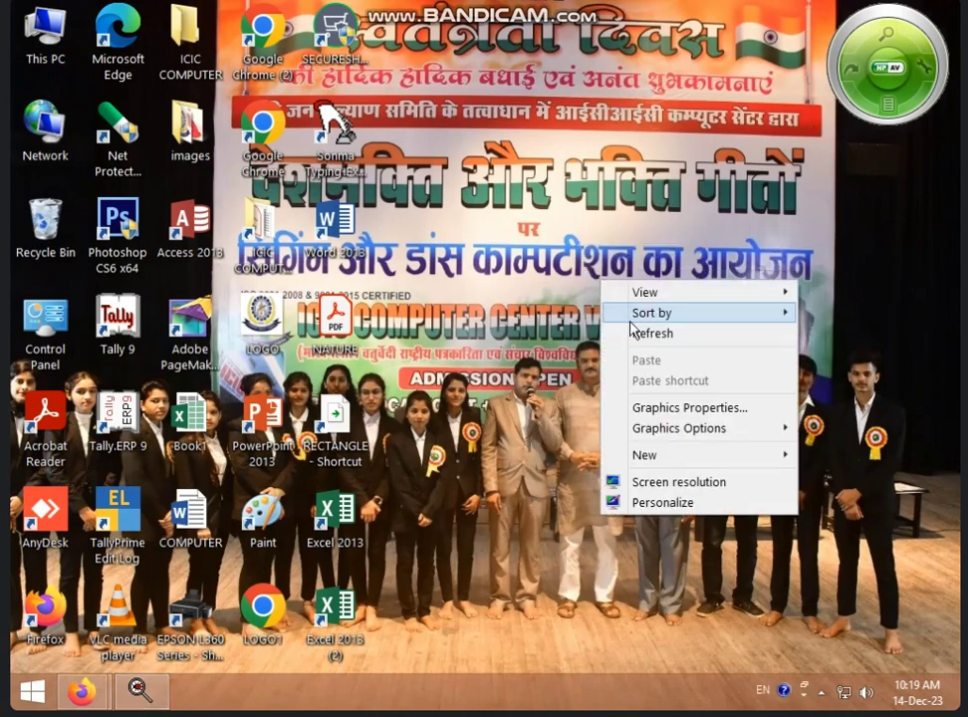
click(631, 331)
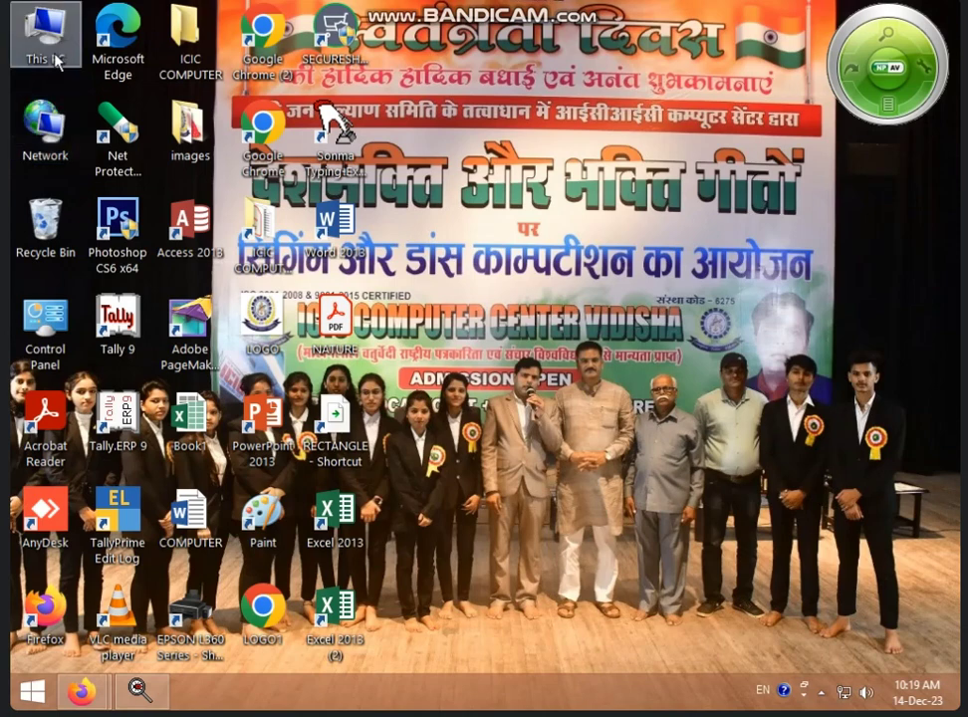
- Open Removable Disk (I:) from This PC and open the folder on it that is named after a person
double_click(52, 54)
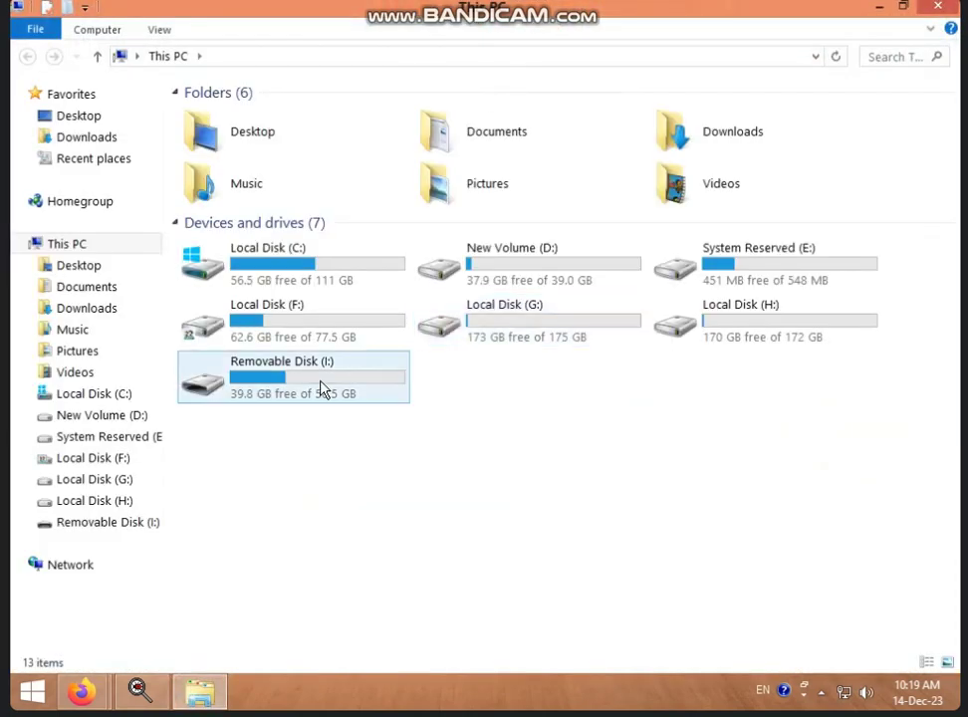
double_click(321, 388)
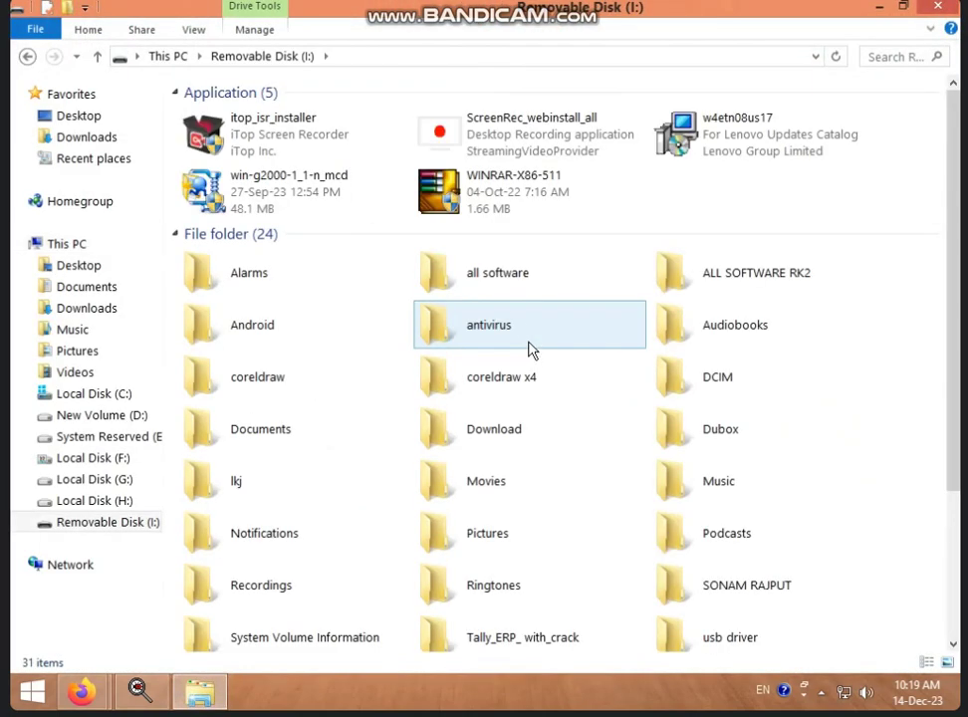
scroll(480, 421, down, 2)
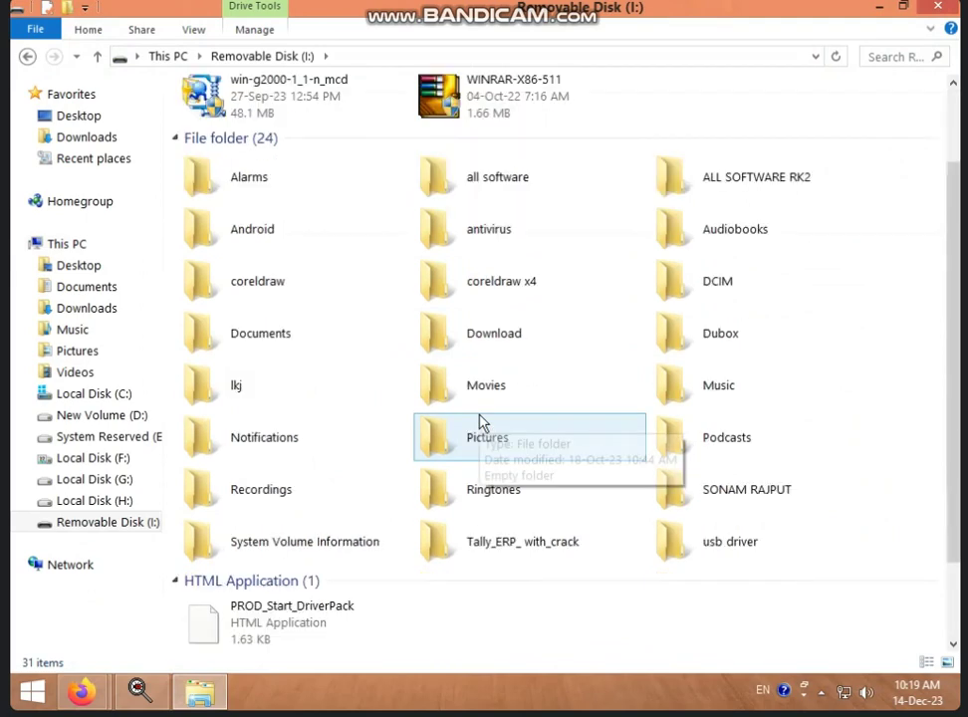
scroll(480, 421, down, 2)
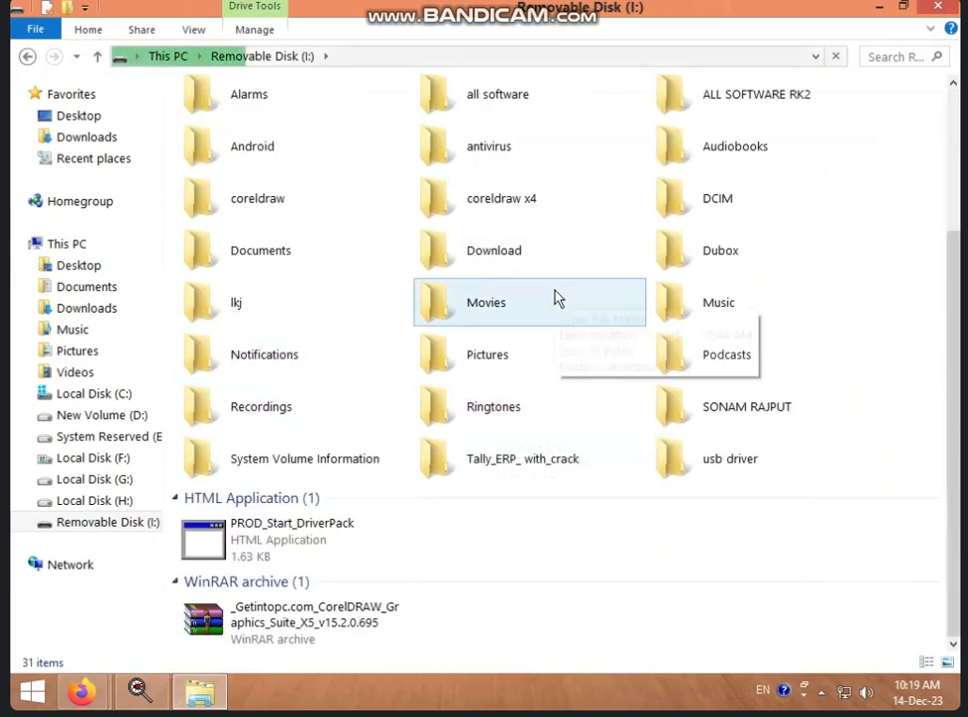
click(698, 416)
double_click(698, 417)
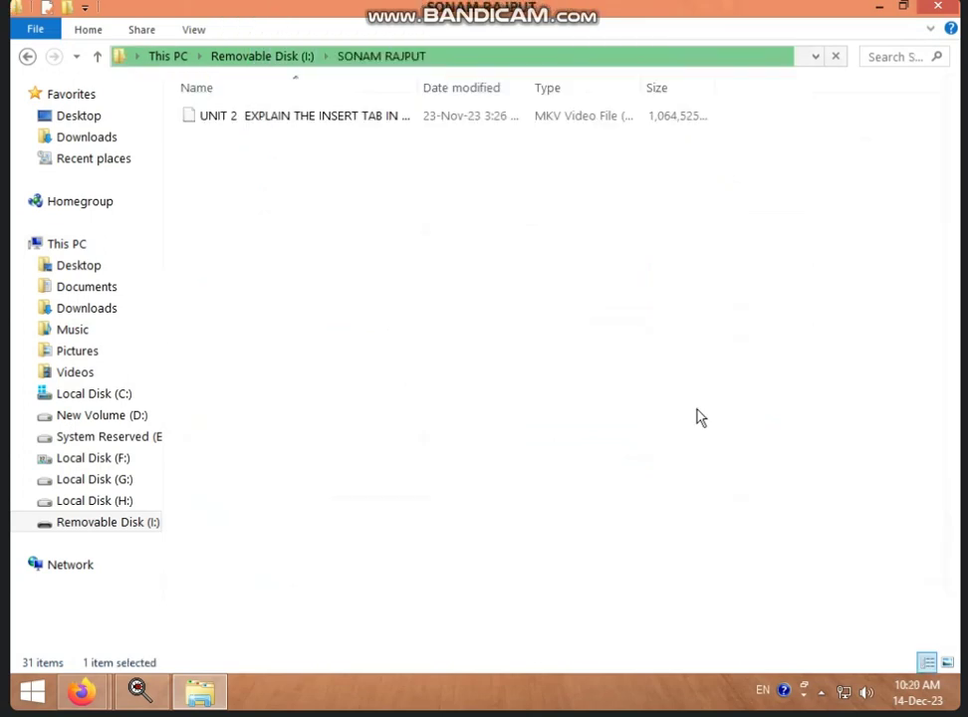
- Play the video UNIT 2 EXPLAIN THE INSERT TAB IN MS WORD 2013 and bring the VLC window to the front
double_click(421, 124)
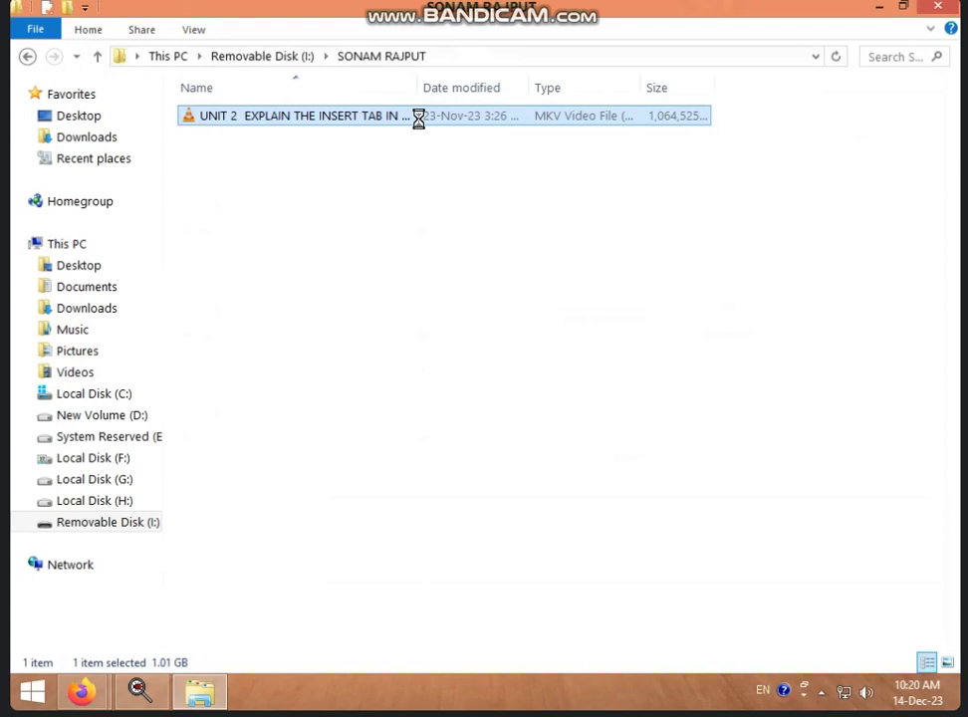
right_click(419, 119)
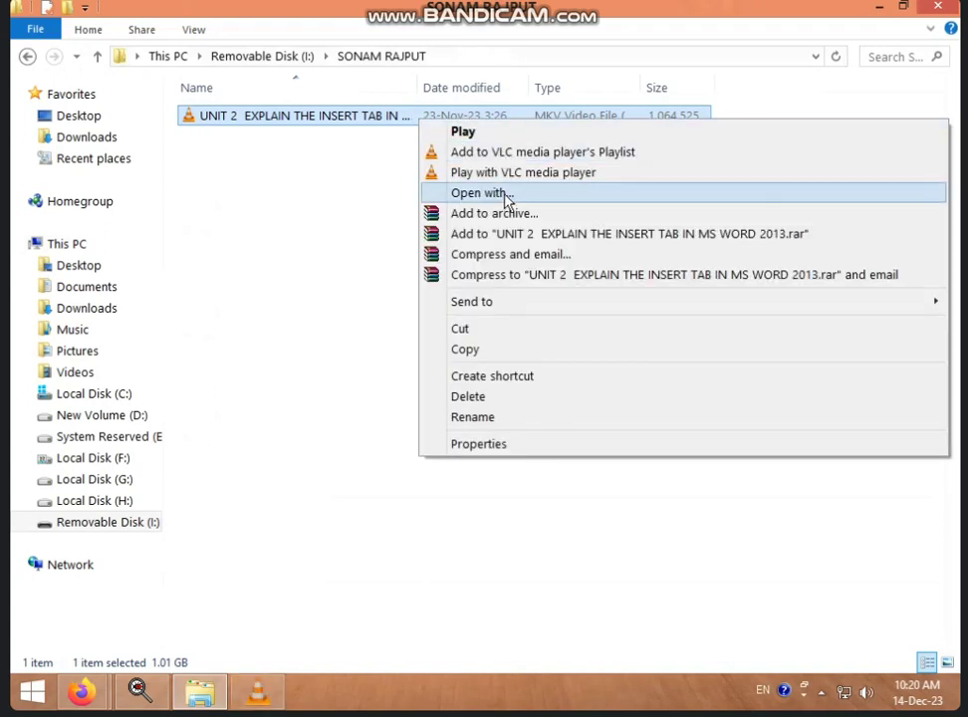
click(279, 290)
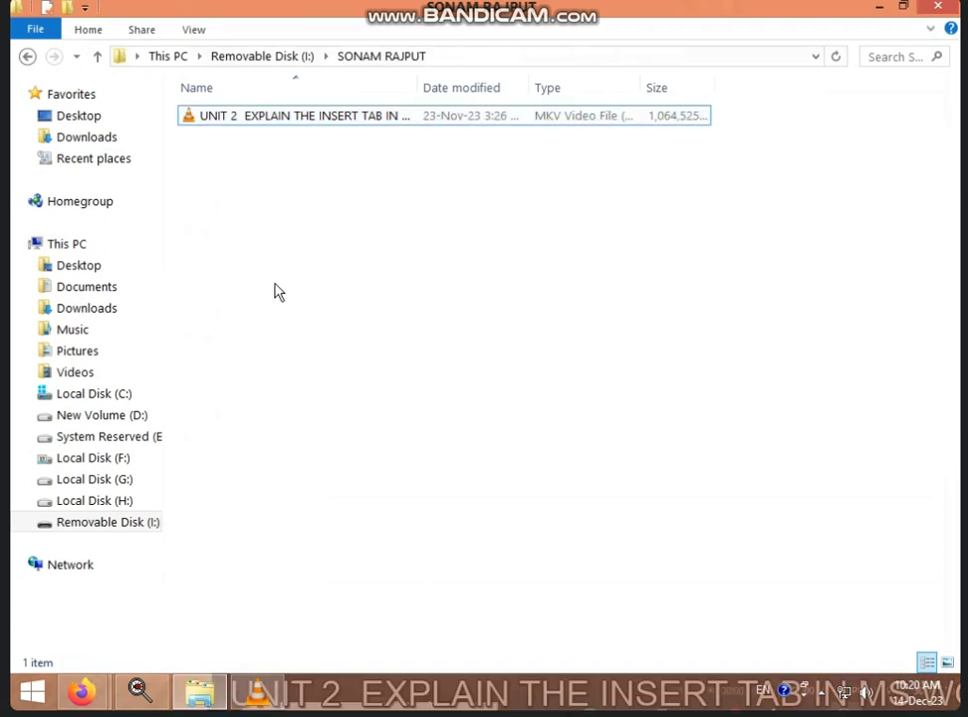
click(257, 695)
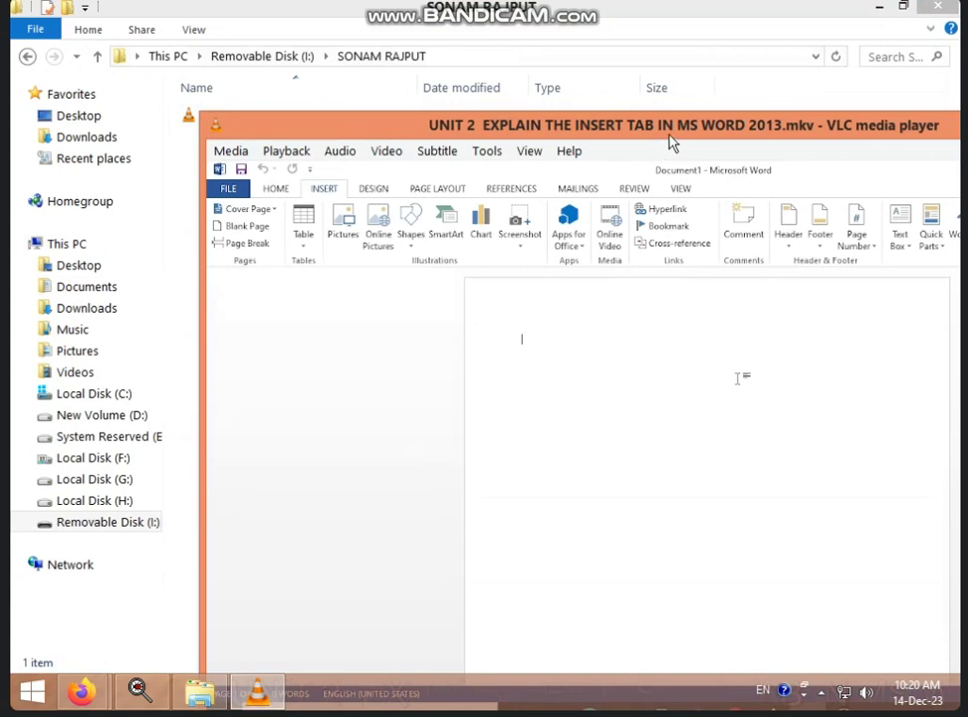
- Move and shrink the VLC window to fit the screen and skip the video ahead to about 16 minutes
drag(669, 142, 502, 72)
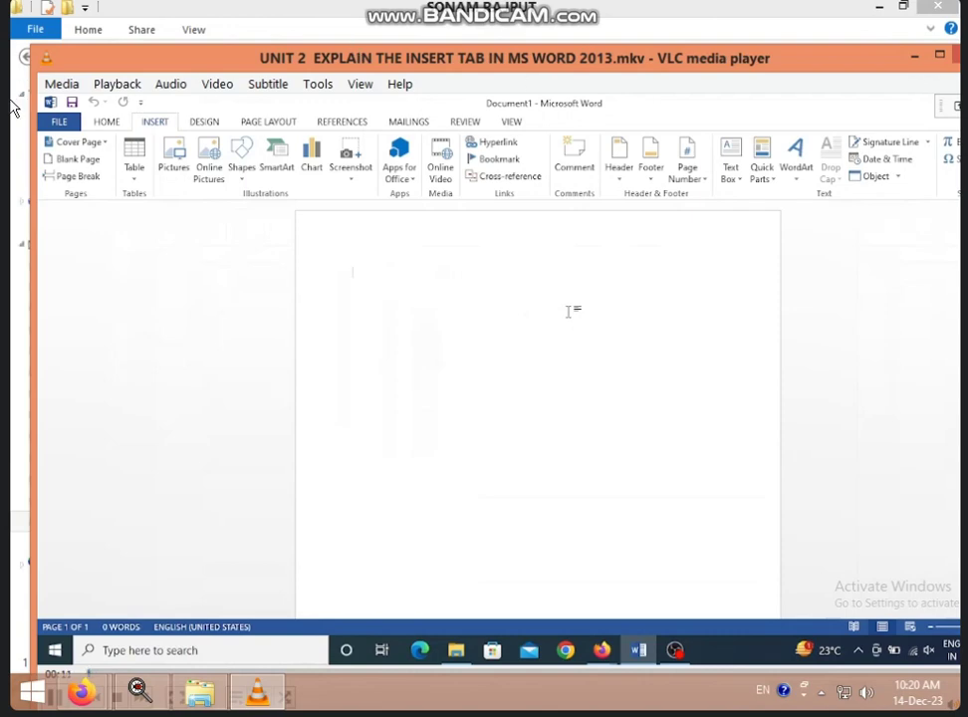
drag(30, 114, 219, 114)
drag(662, 60, 519, 43)
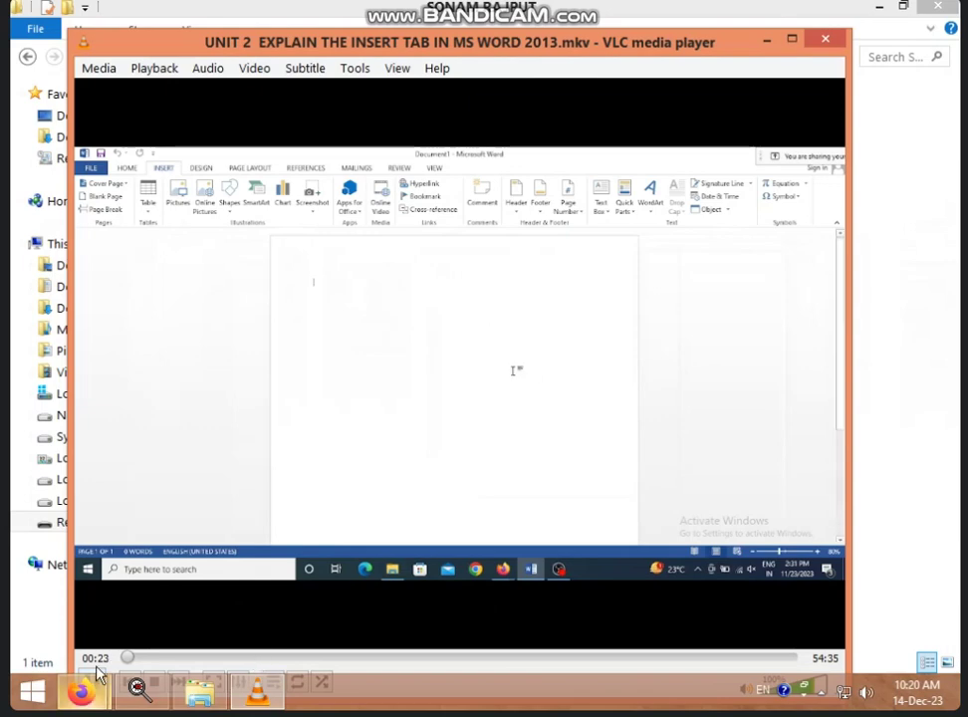
drag(127, 659, 321, 659)
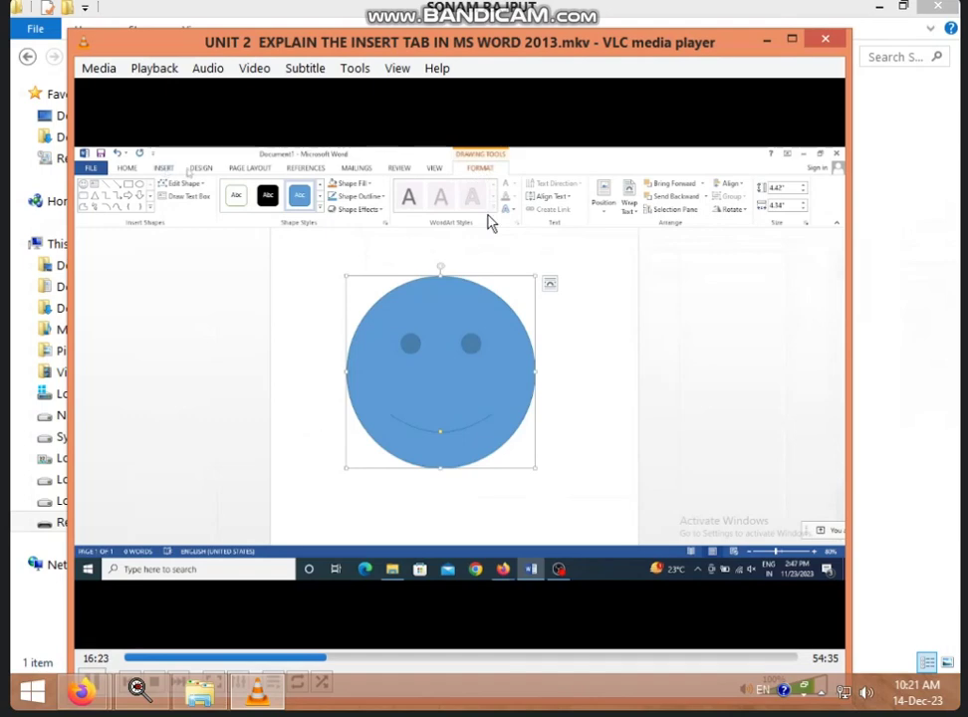
- Close the video player and the folder window, and refresh the desktop
click(826, 39)
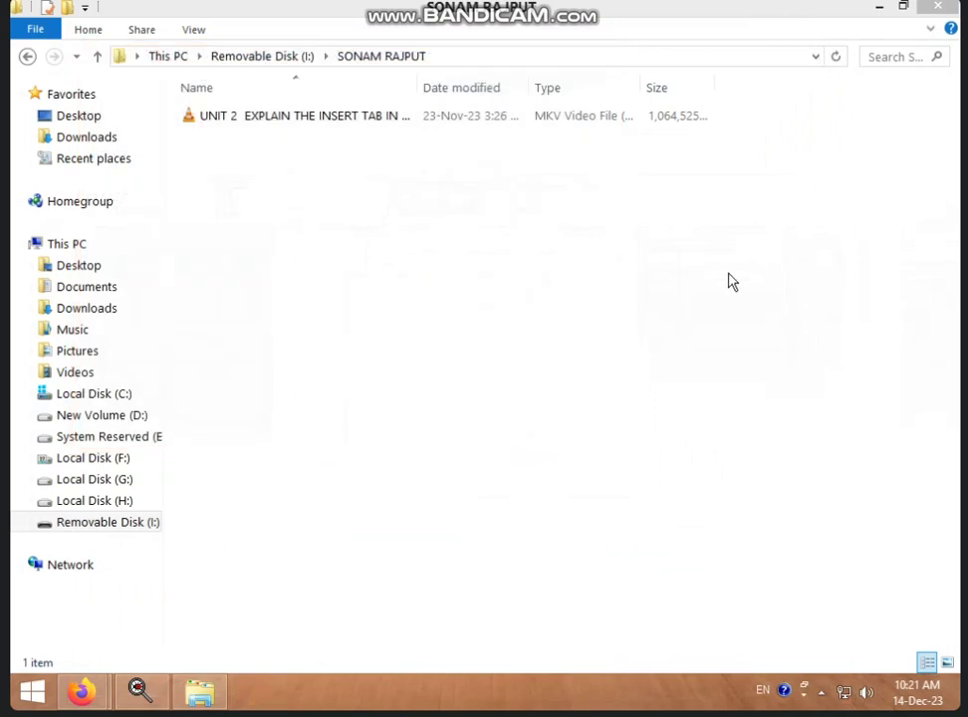
click(954, 8)
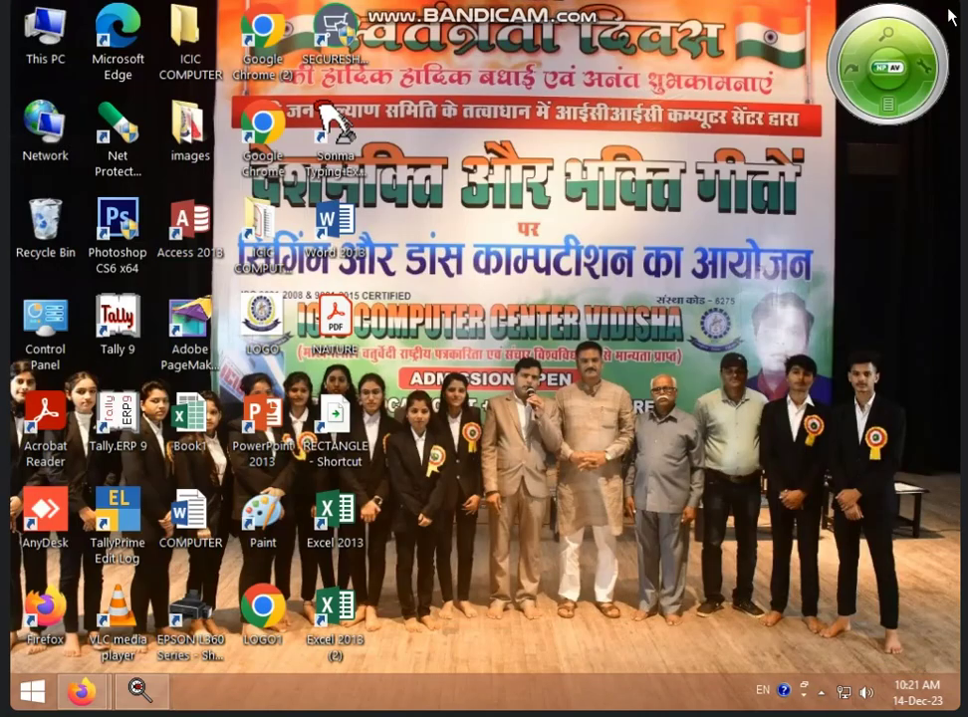
right_click(700, 167)
click(735, 220)
right_click(620, 225)
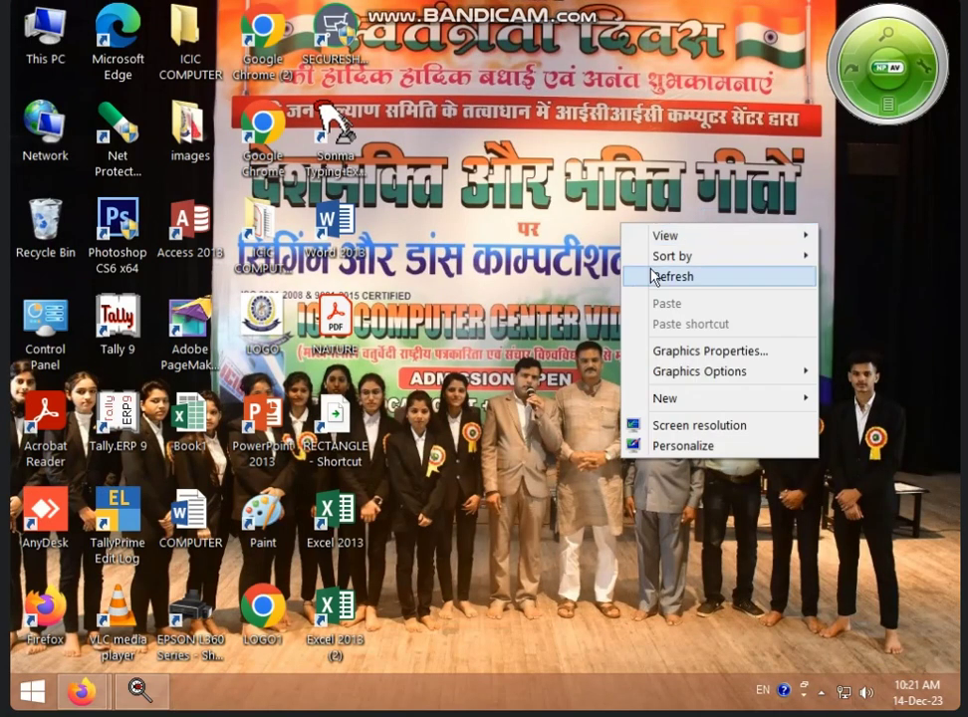
click(652, 275)
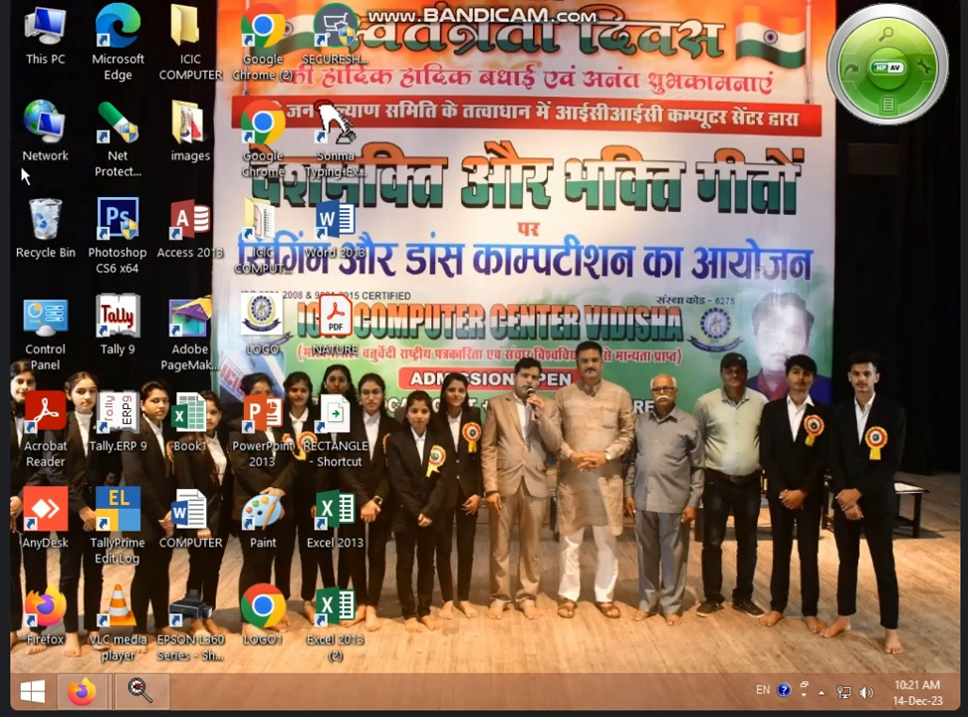
- Open Computer Management for This PC and show Disk Management with its full list of drives and partitions
right_click(38, 51)
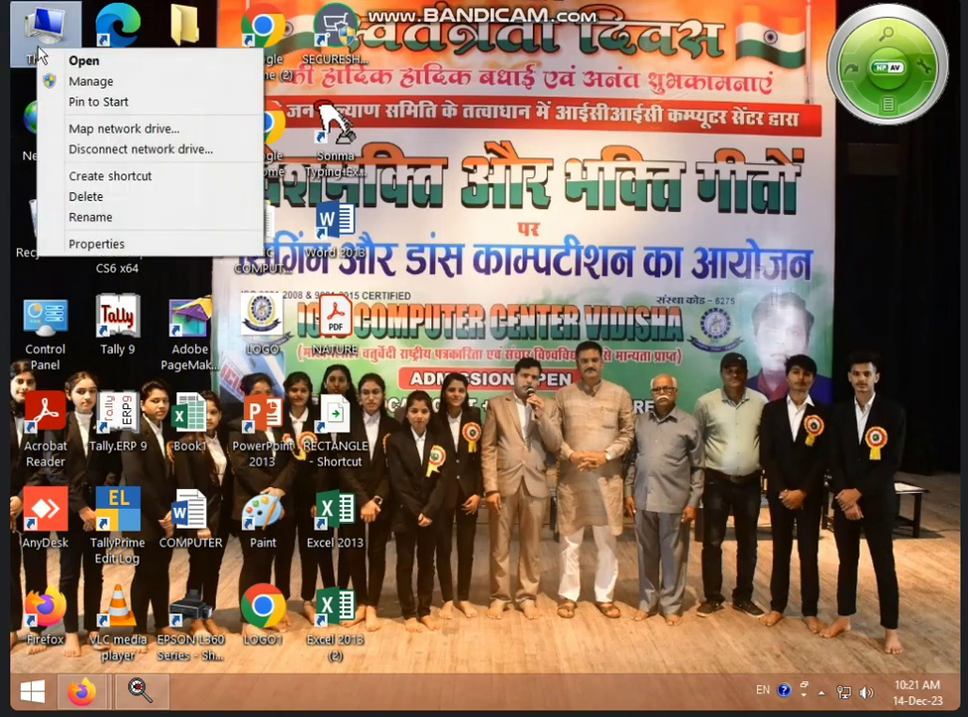
click(60, 83)
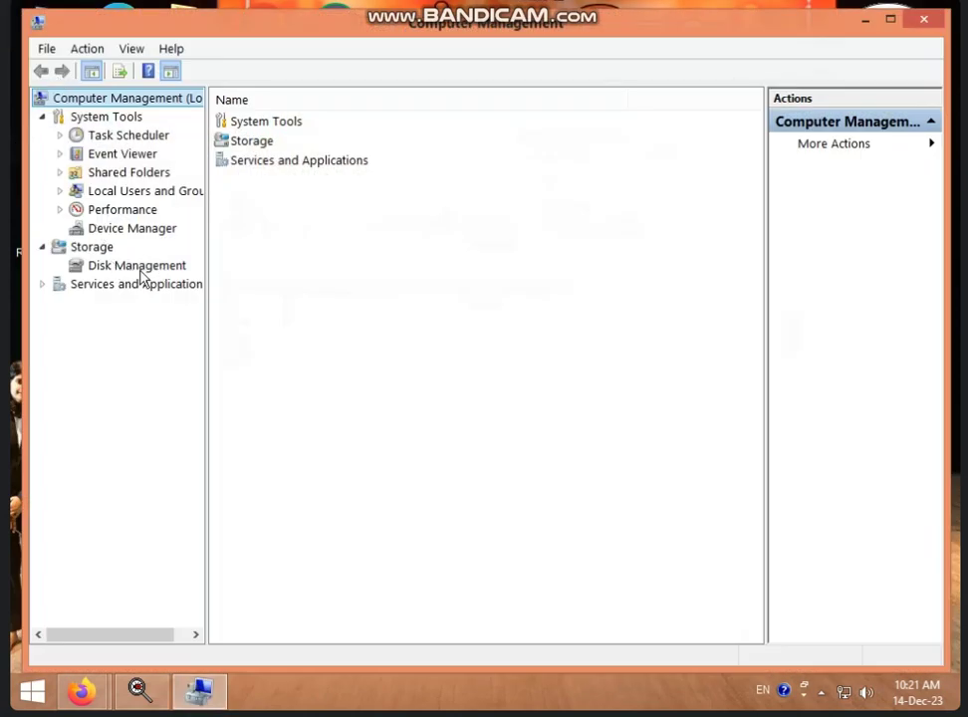
click(157, 267)
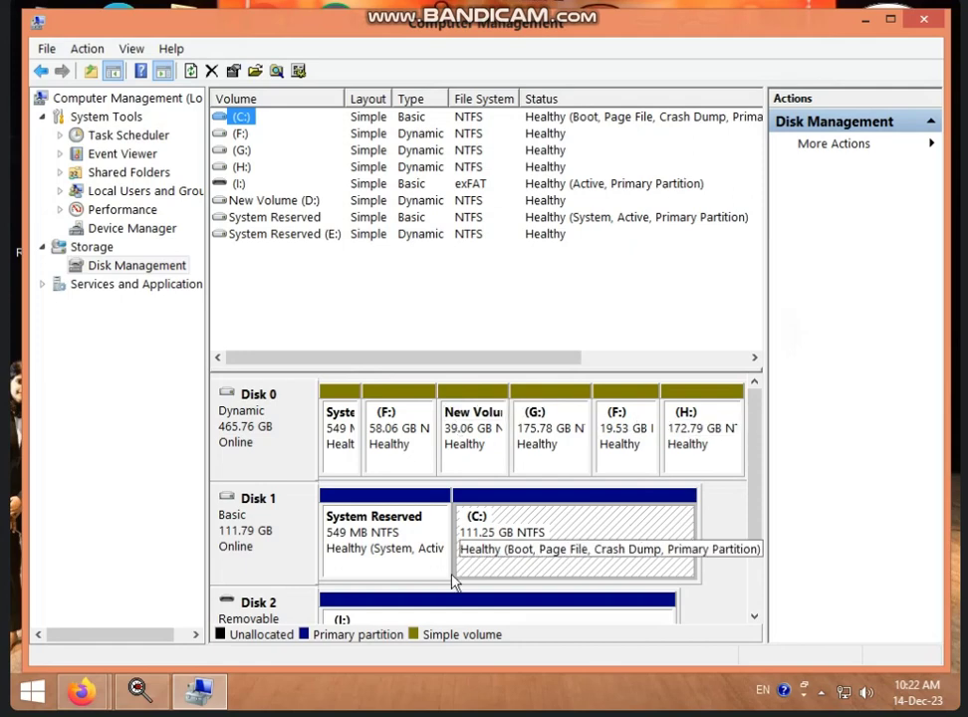
drag(137, 633, 189, 637)
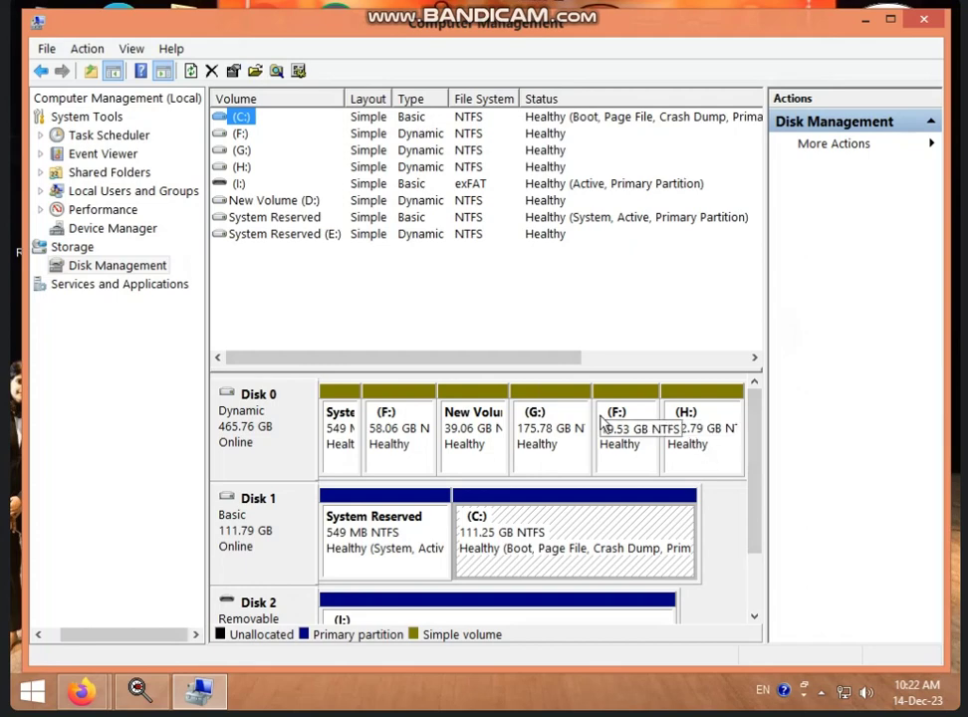
- Open the Shrink Volume settings for drive G: to examine the amount of space to shrink, and cancel them
right_click(556, 400)
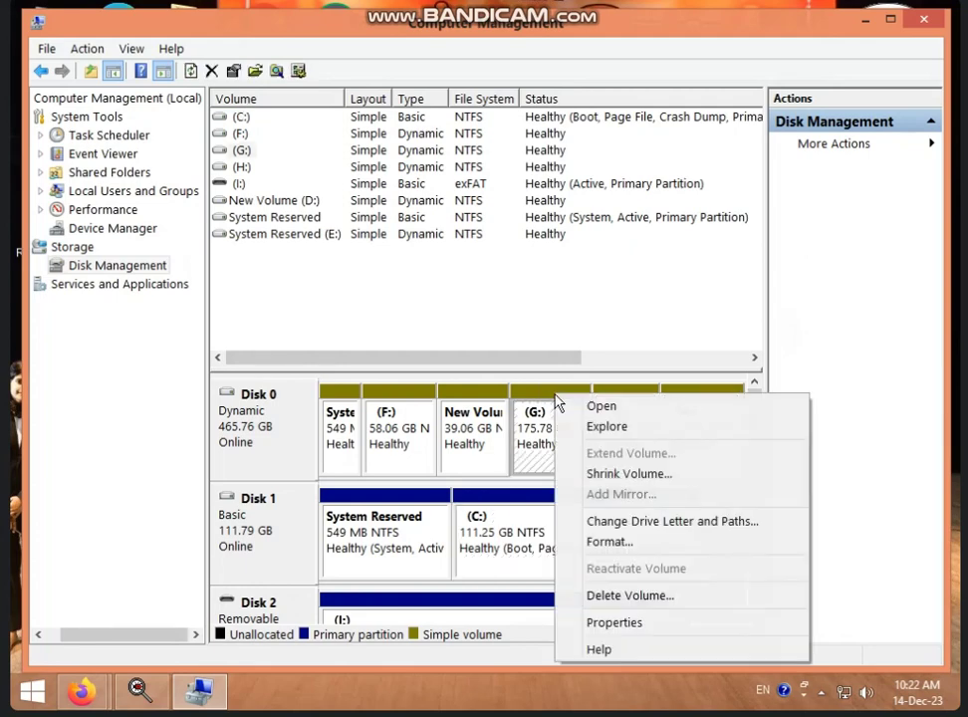
click(629, 474)
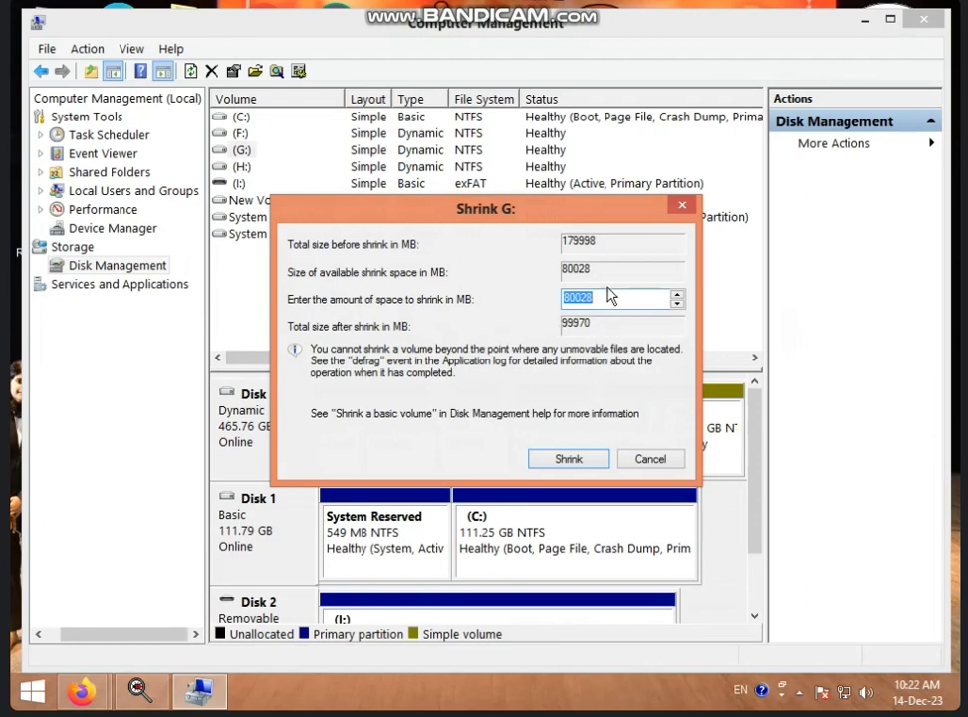
click(598, 300)
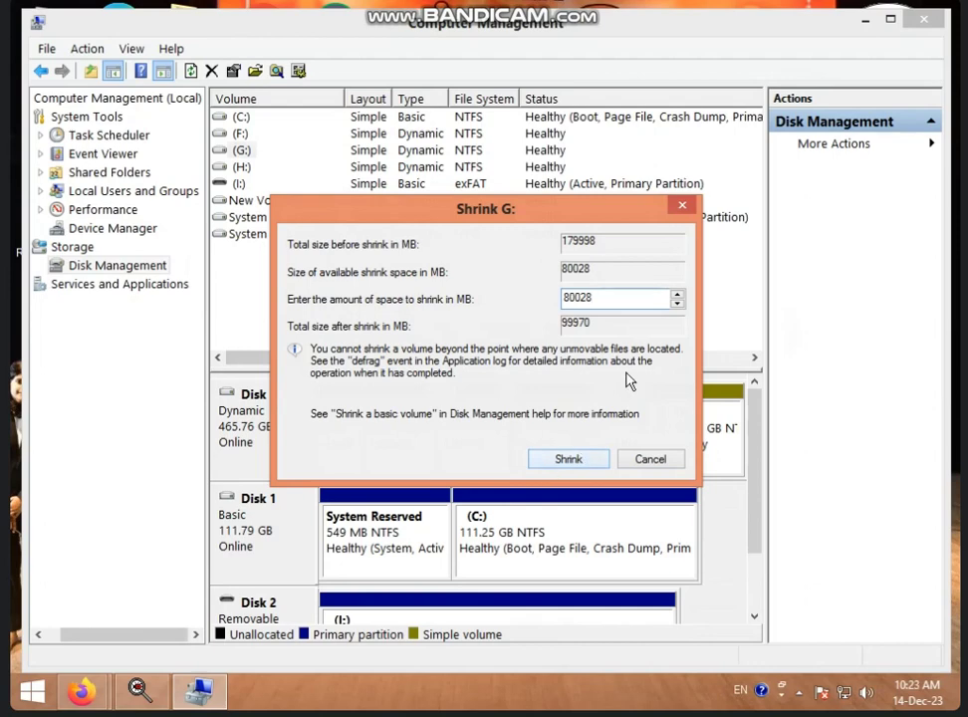
click(661, 466)
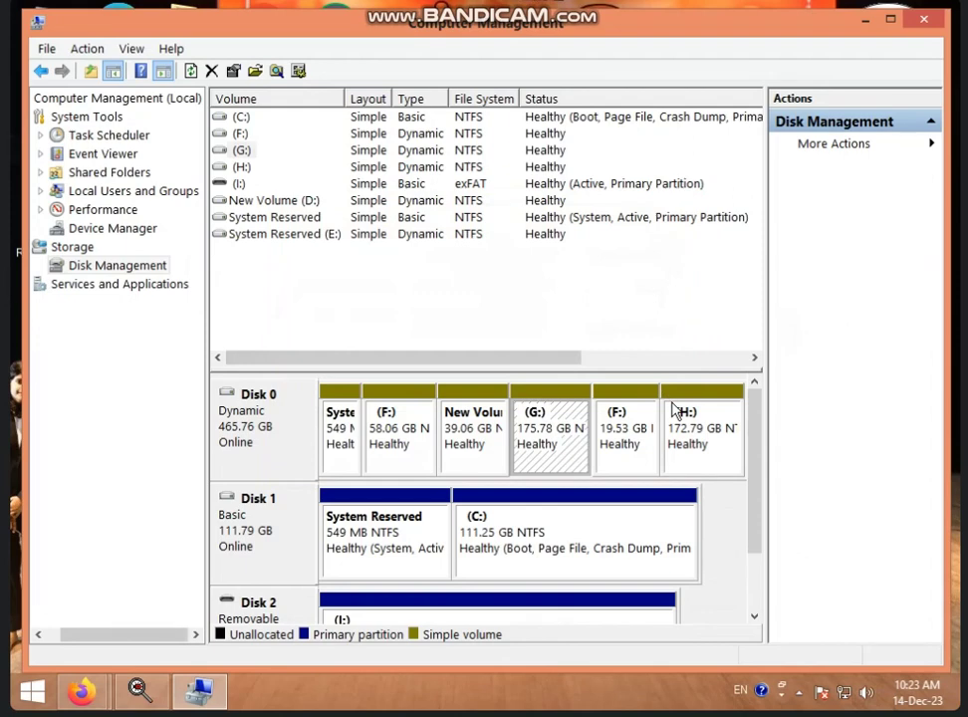
- Shrink drive G: by 1024 MB to create unallocated space on Disk 0
right_click(572, 404)
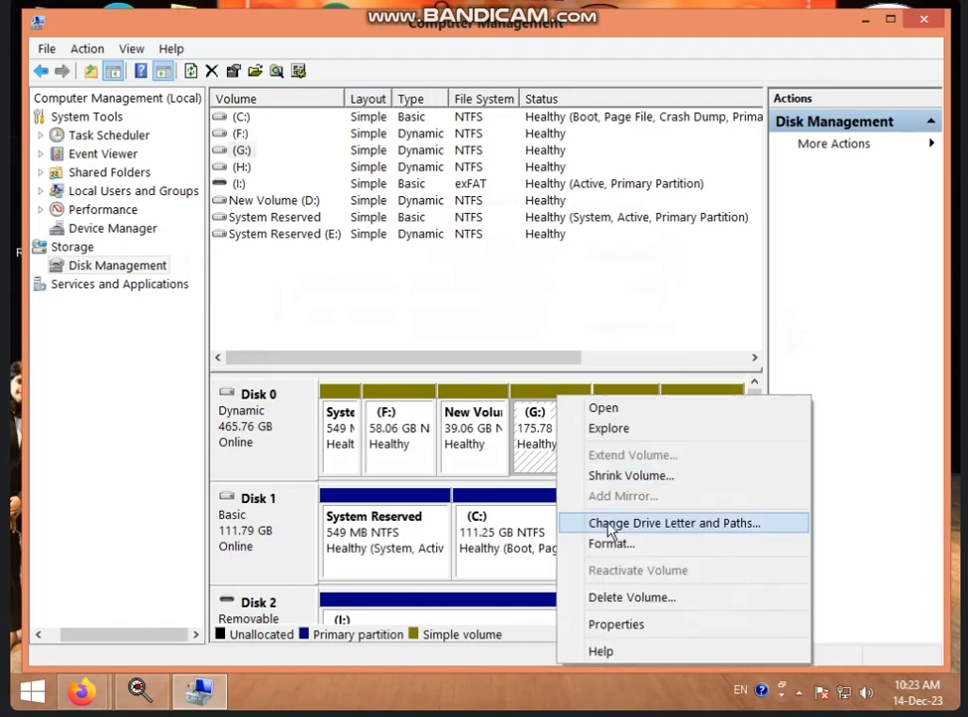
click(635, 476)
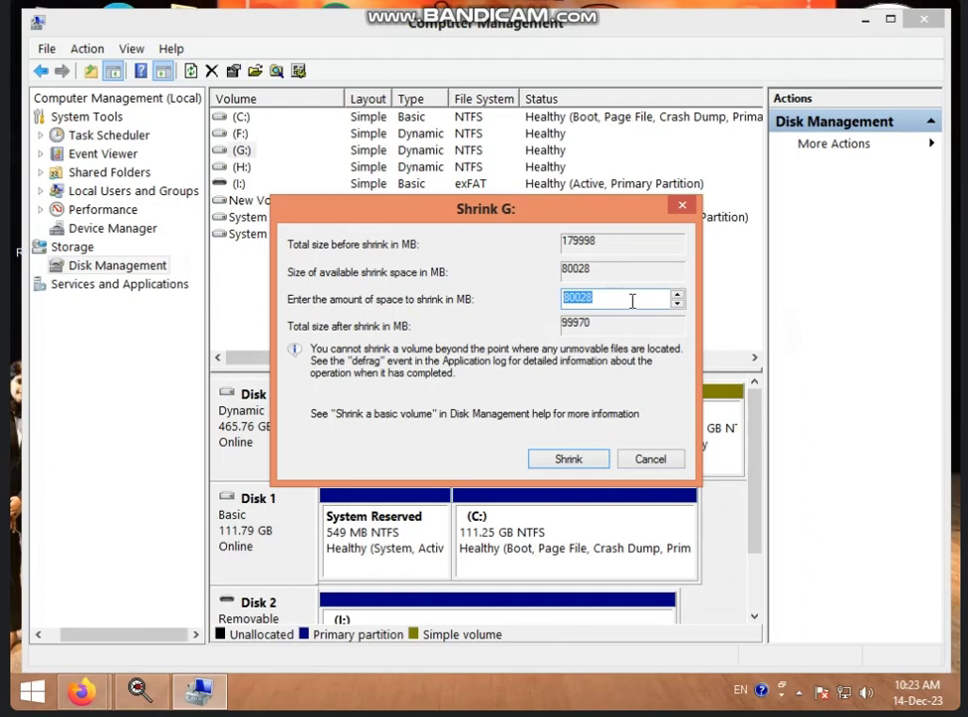
text(1024)
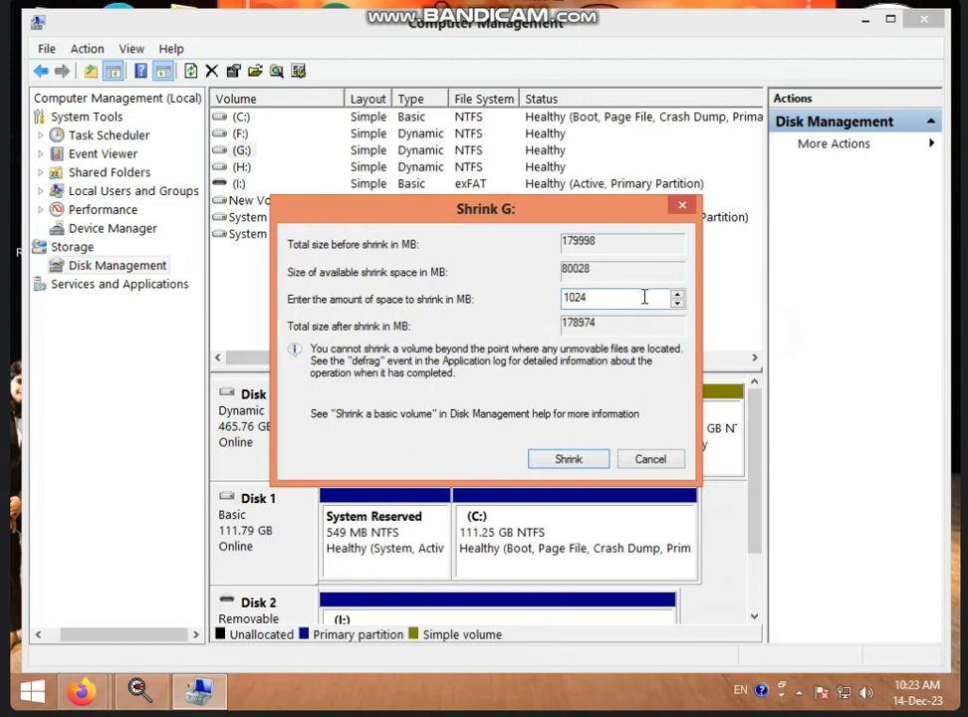
click(580, 458)
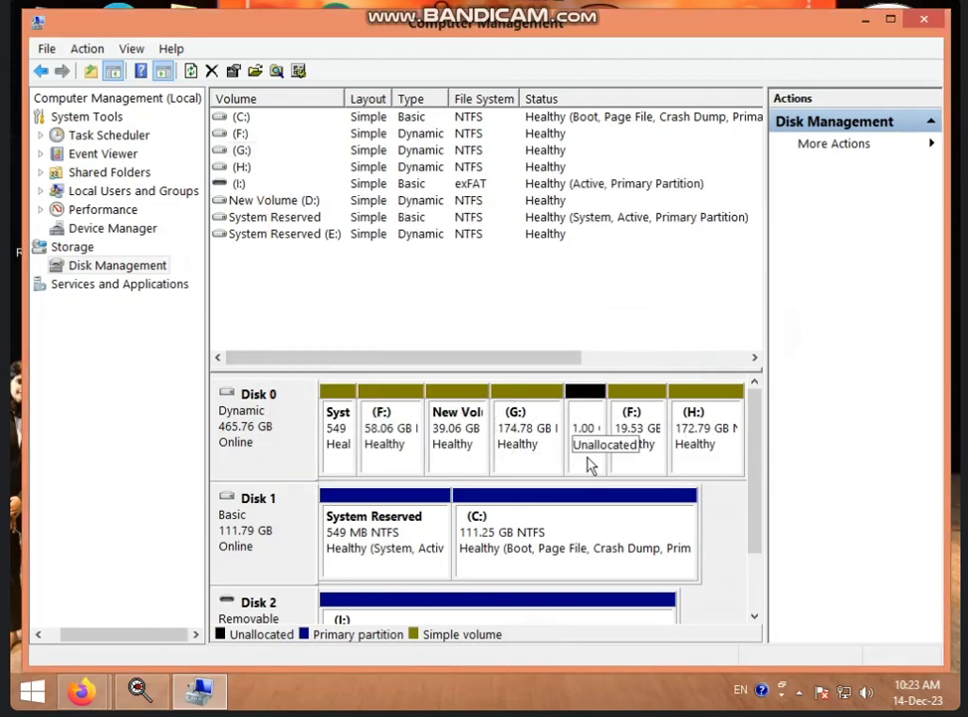
- Look through the volume options offered for the unallocated space and for drives G: and D:
right_click(585, 406)
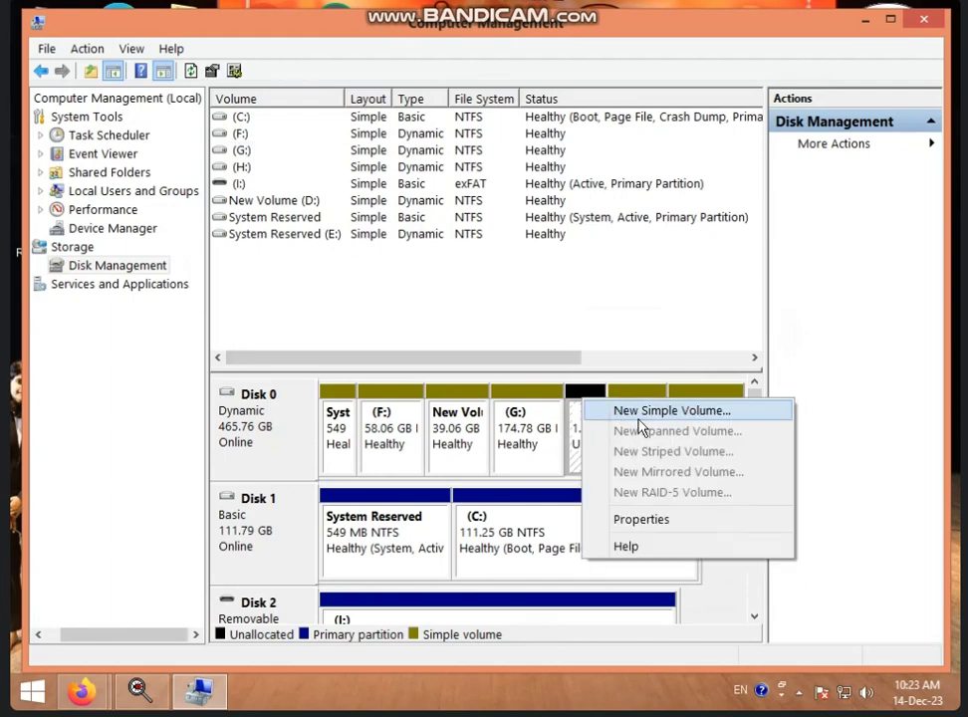
click(588, 400)
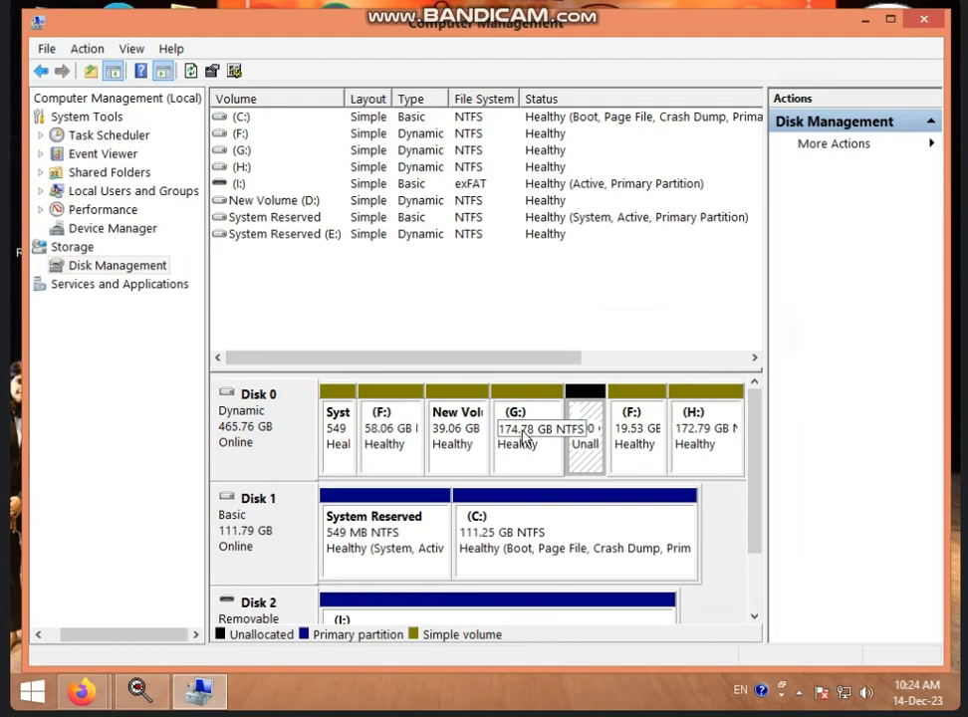
right_click(521, 398)
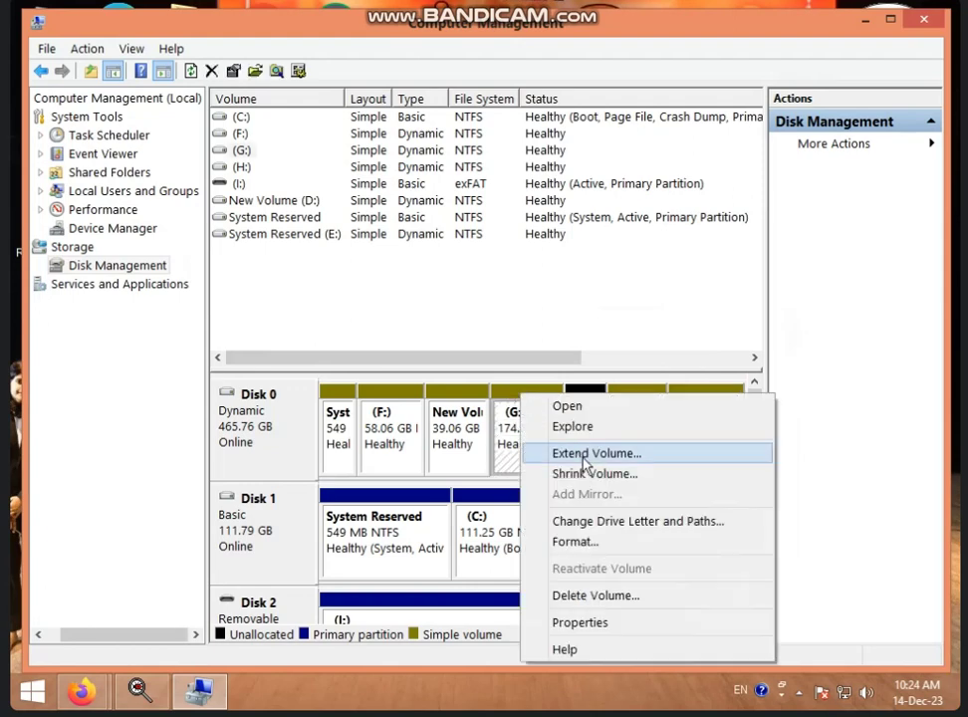
click(464, 396)
right_click(463, 395)
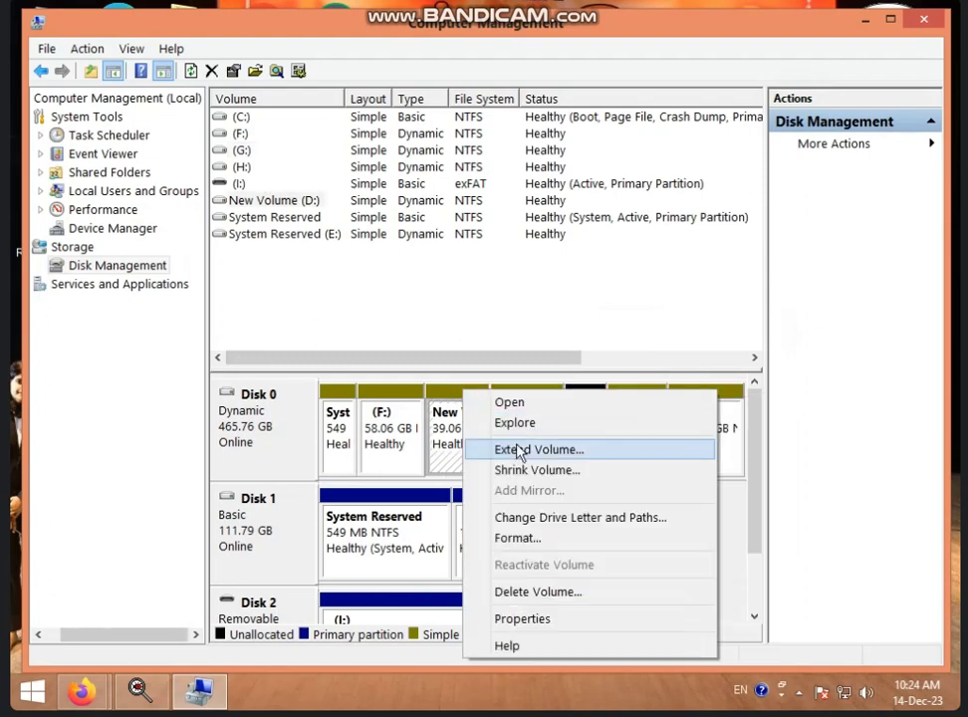
- Extend drive G: with the 1024 MB of unallocated space on Disk 0 using the Extend Volume Wizard
click(545, 391)
right_click(541, 396)
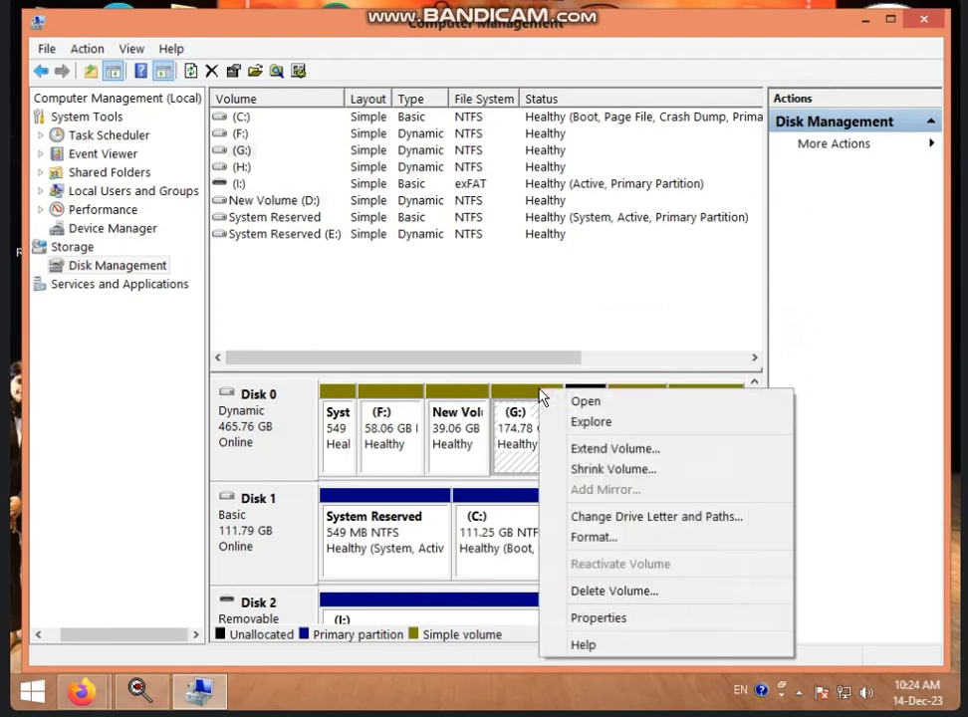
click(598, 450)
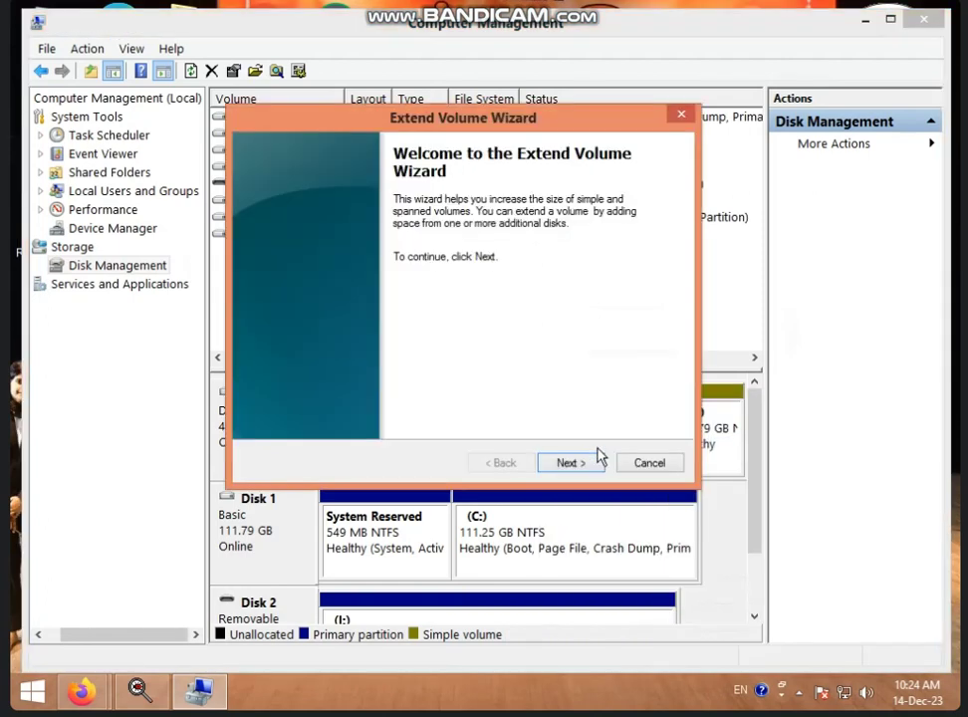
click(570, 463)
click(574, 466)
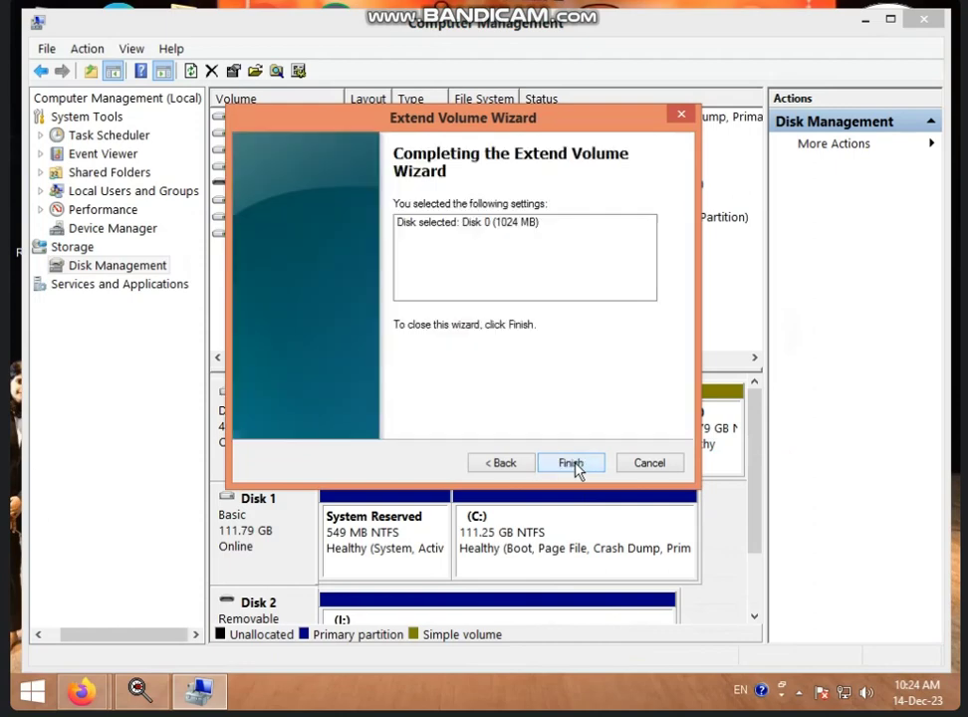
click(574, 463)
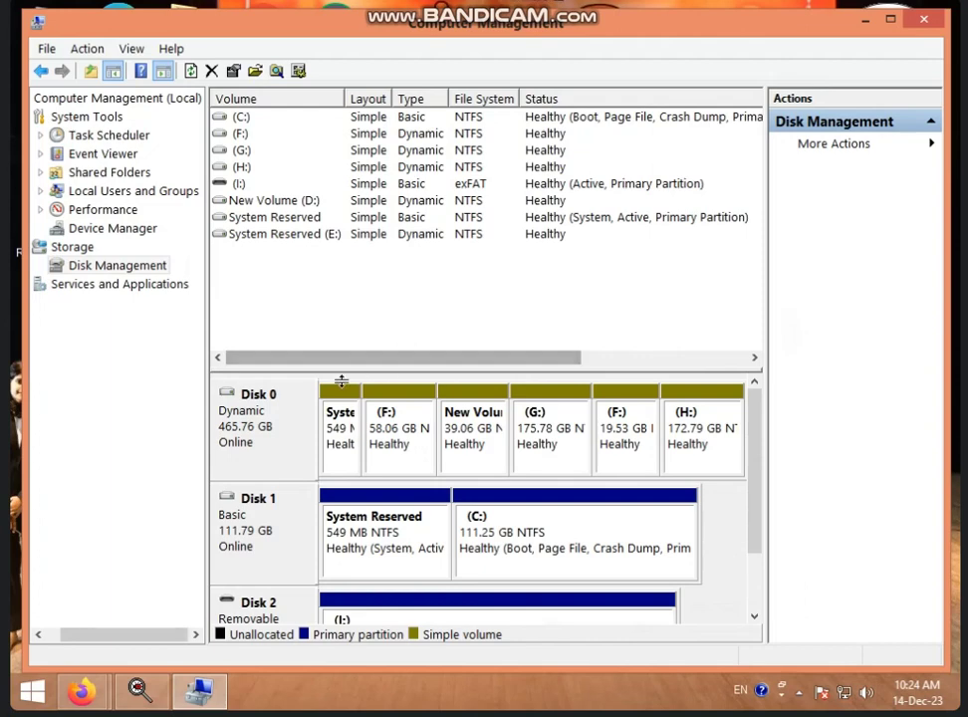
- Close Computer Management and refresh the desktop several times
click(923, 19)
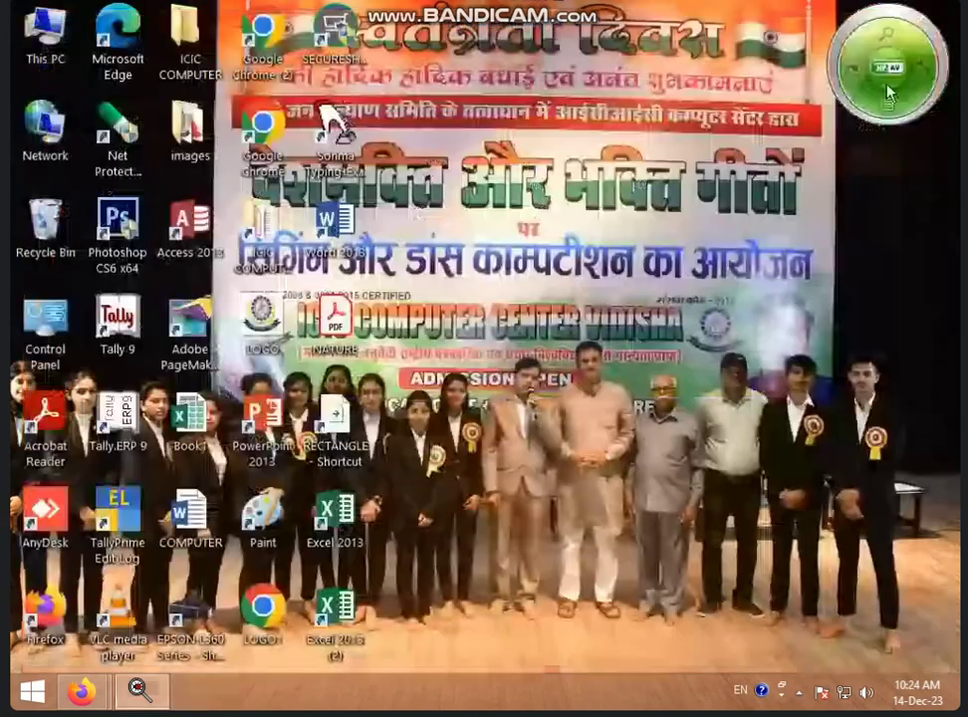
right_click(568, 169)
click(608, 219)
right_click(585, 195)
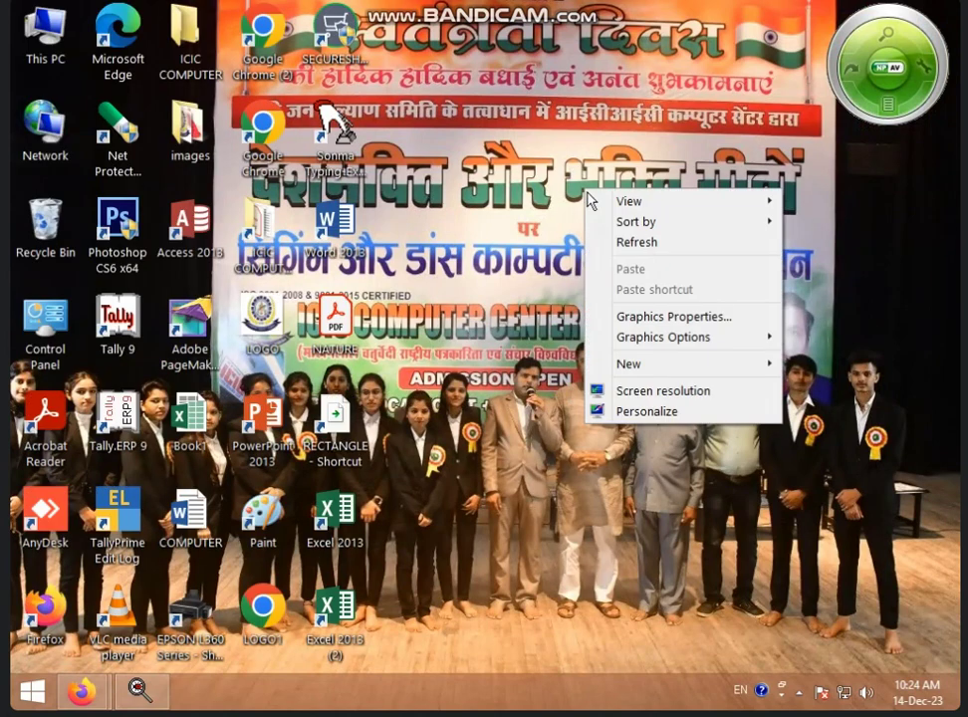
click(622, 239)
right_click(569, 195)
click(632, 250)
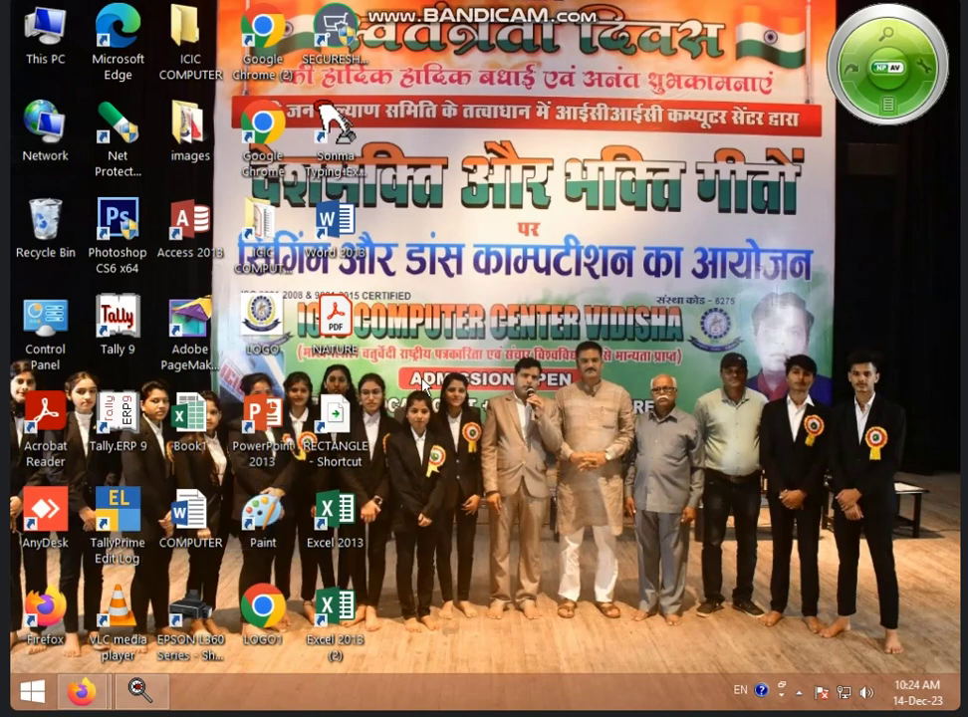
- Search for Paint from the Start screen and open its file location
key(super)
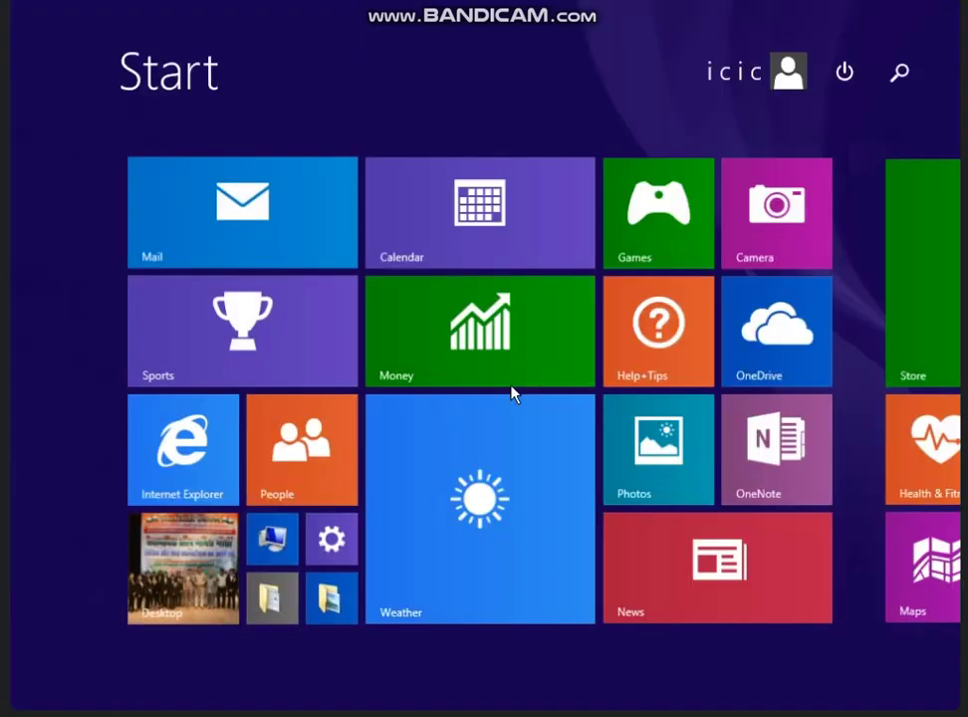
text(PA)
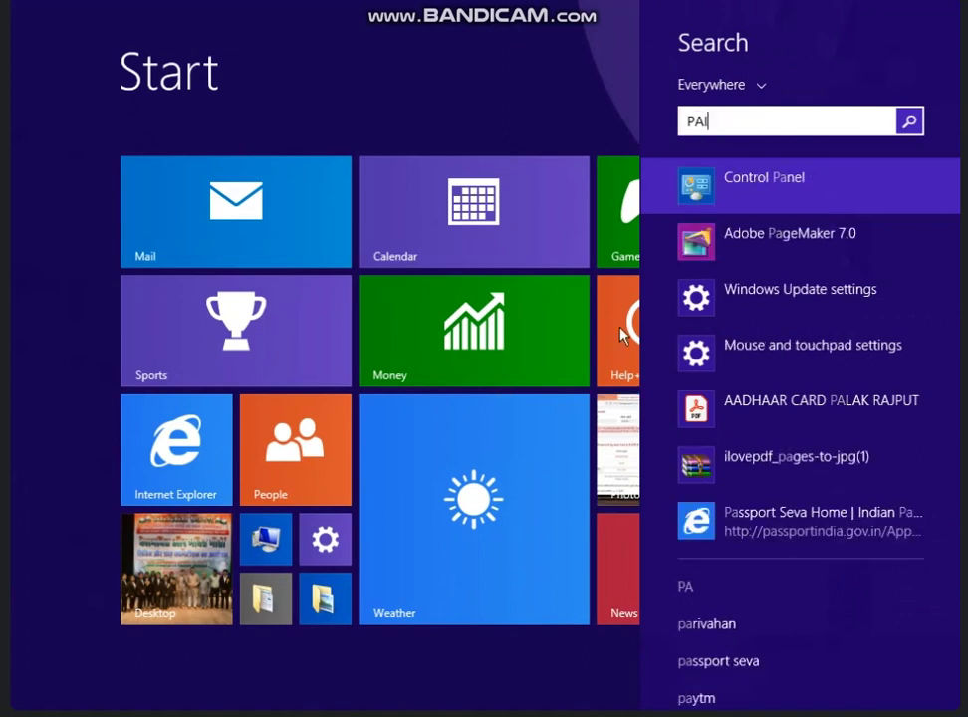
text(Int)
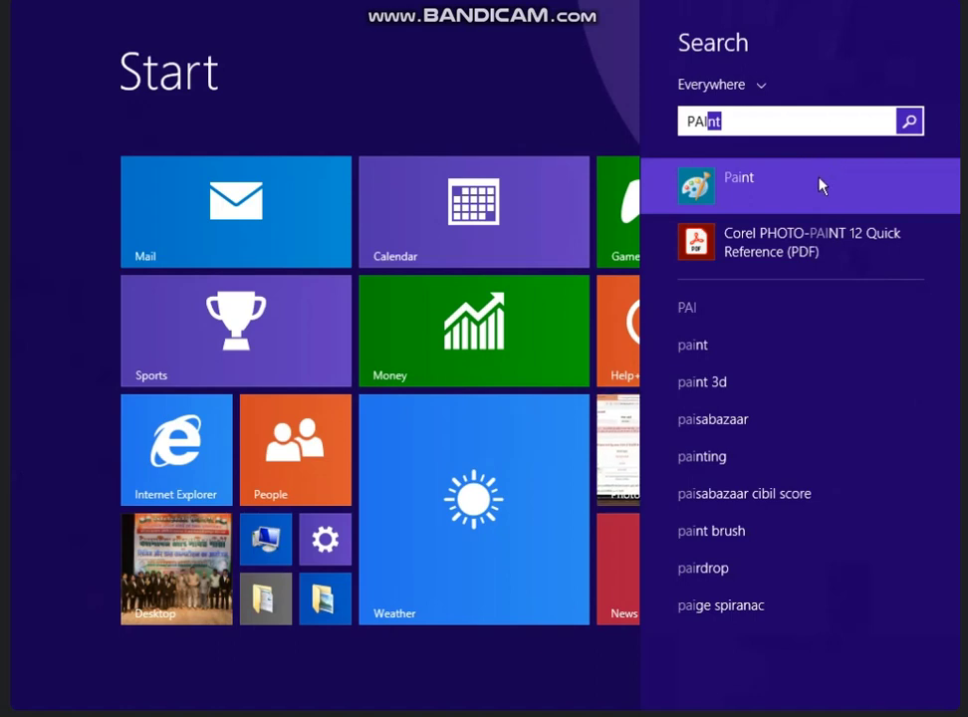
right_click(799, 189)
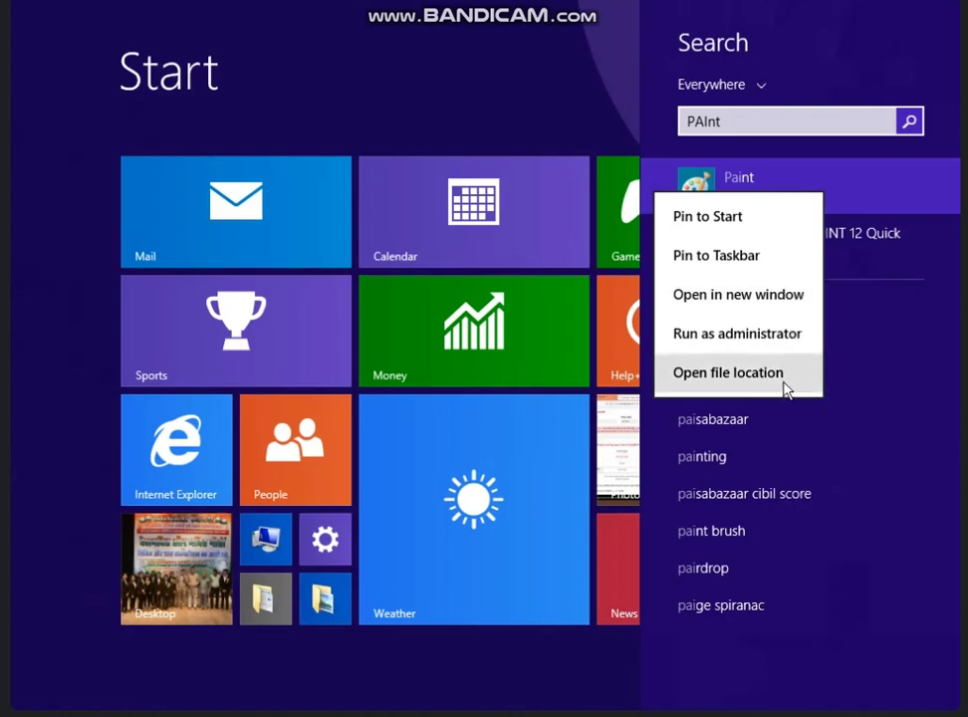
click(728, 373)
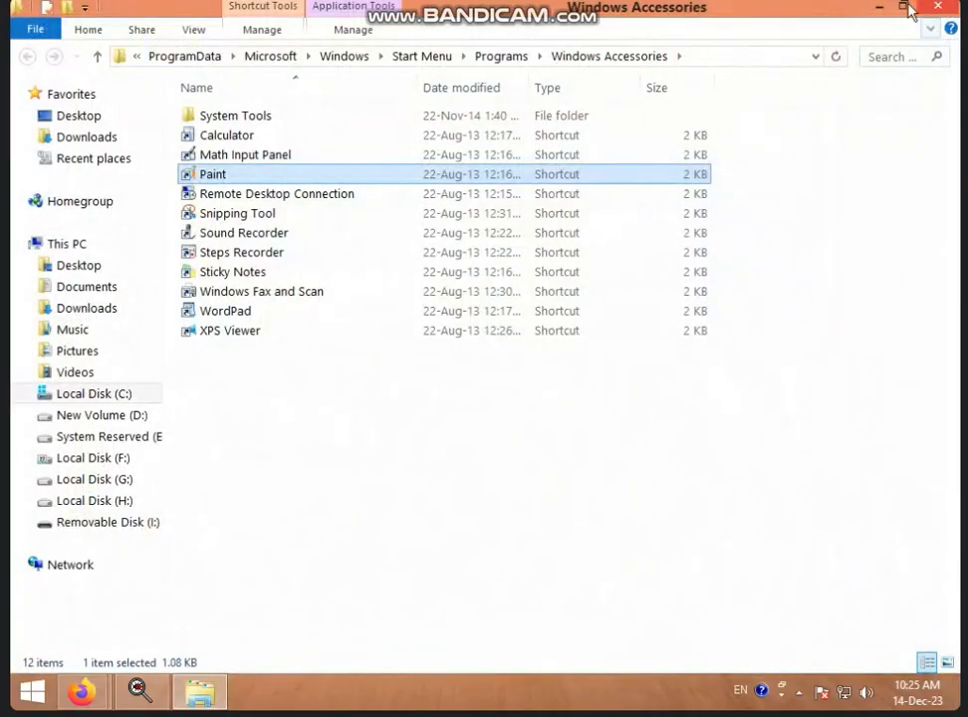
- Close the Windows Accessories folder window and open Paint from the desktop
click(904, 8)
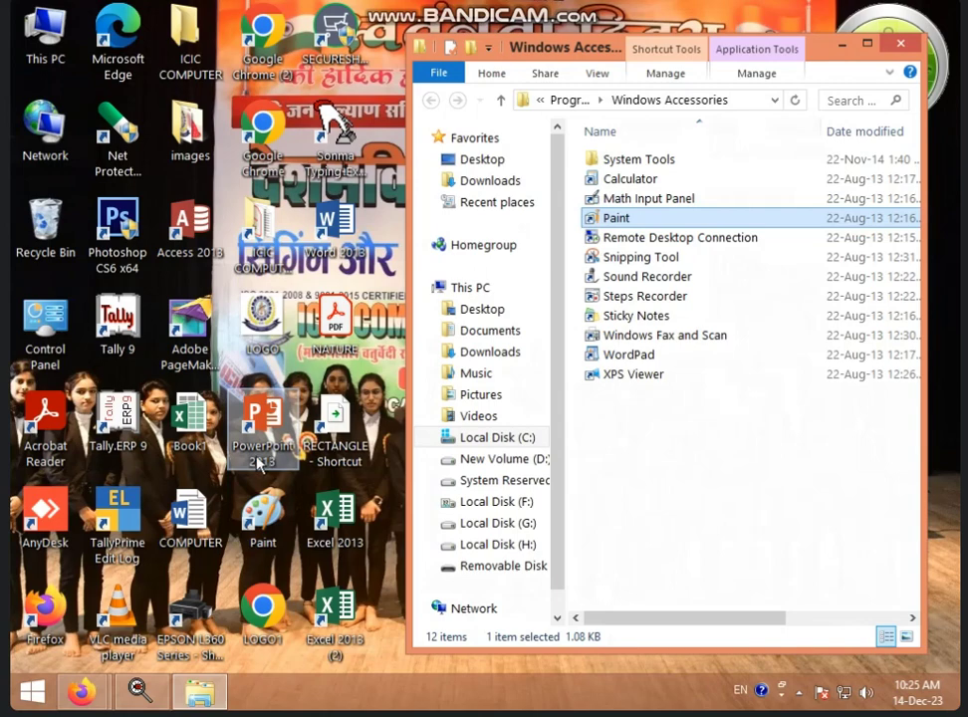
click(901, 44)
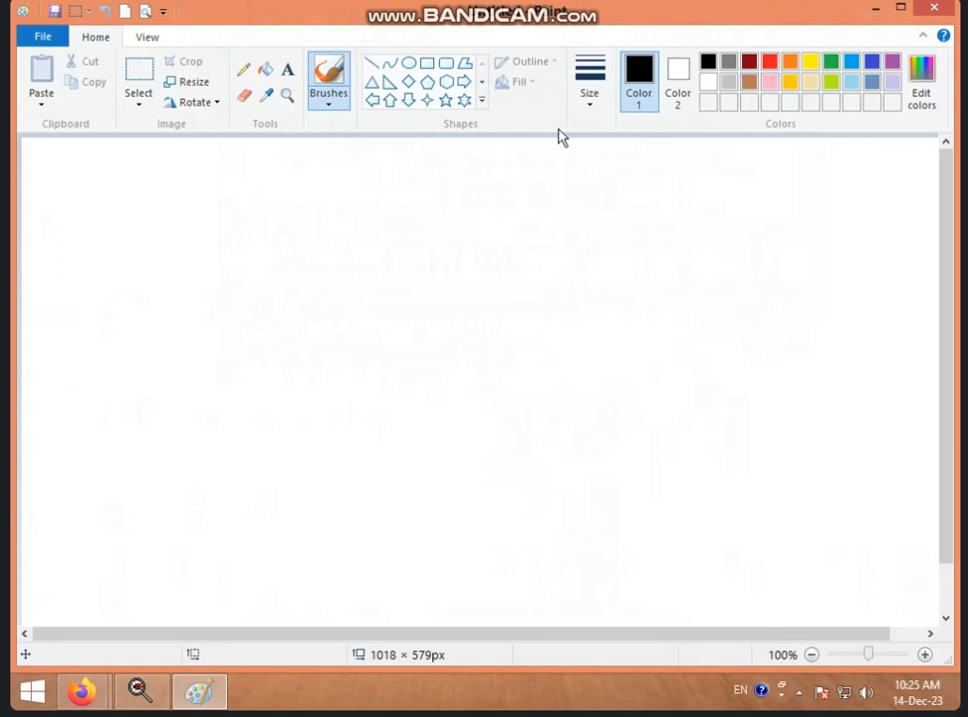
- Draw two cloud callouts on the canvas, about 169 × 142 px and about 196 × 128 px, the second lower than the first
click(467, 102)
click(481, 102)
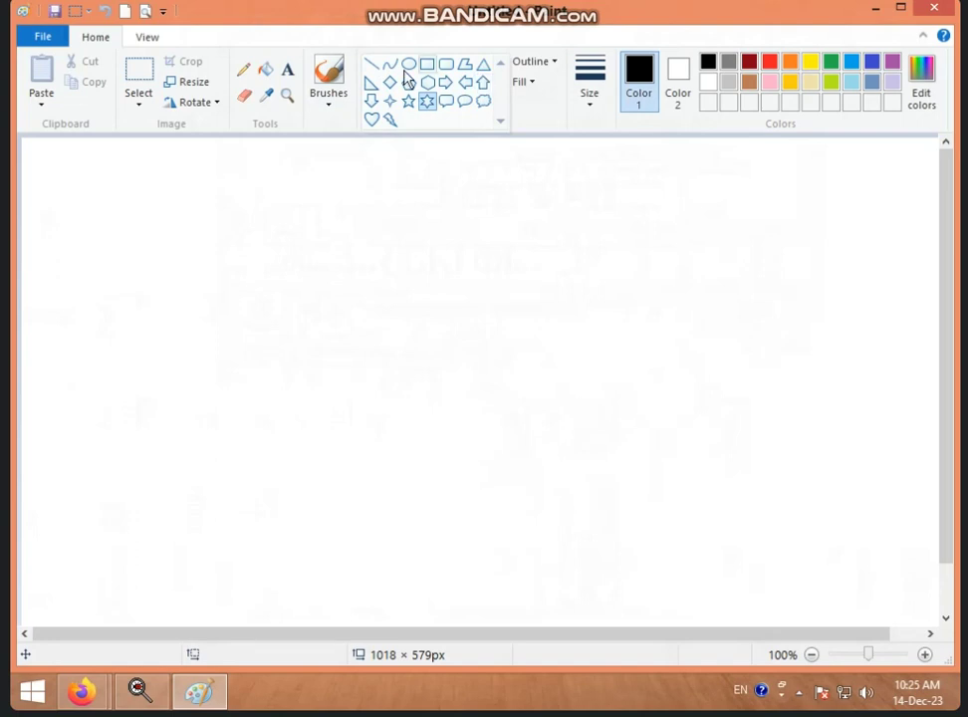
click(485, 104)
drag(258, 239, 420, 374)
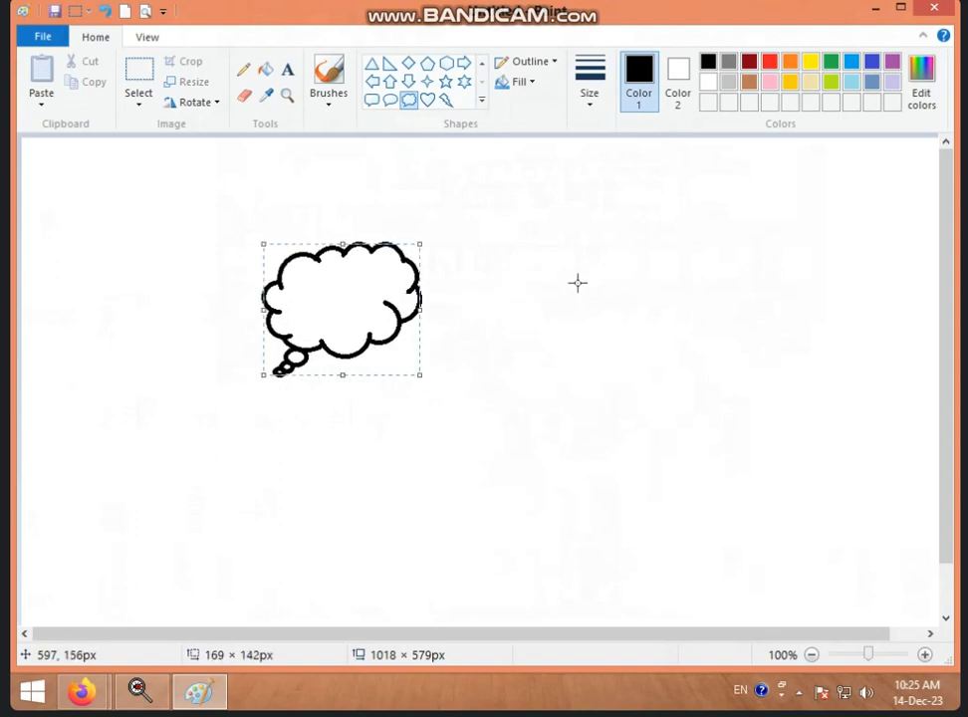
drag(492, 321, 678, 441)
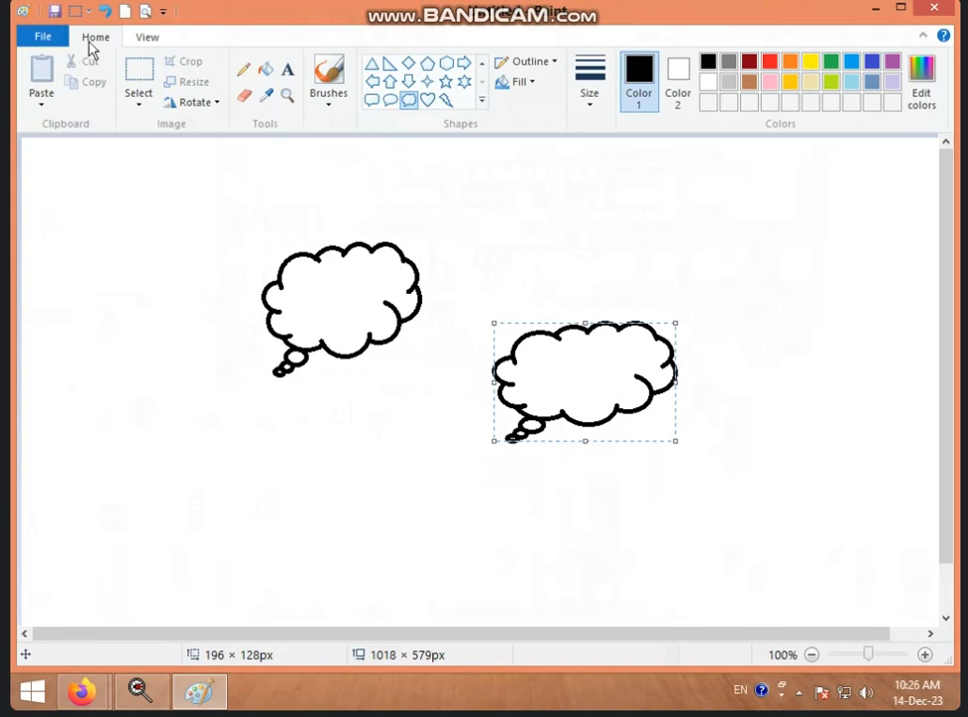
click(149, 40)
click(55, 40)
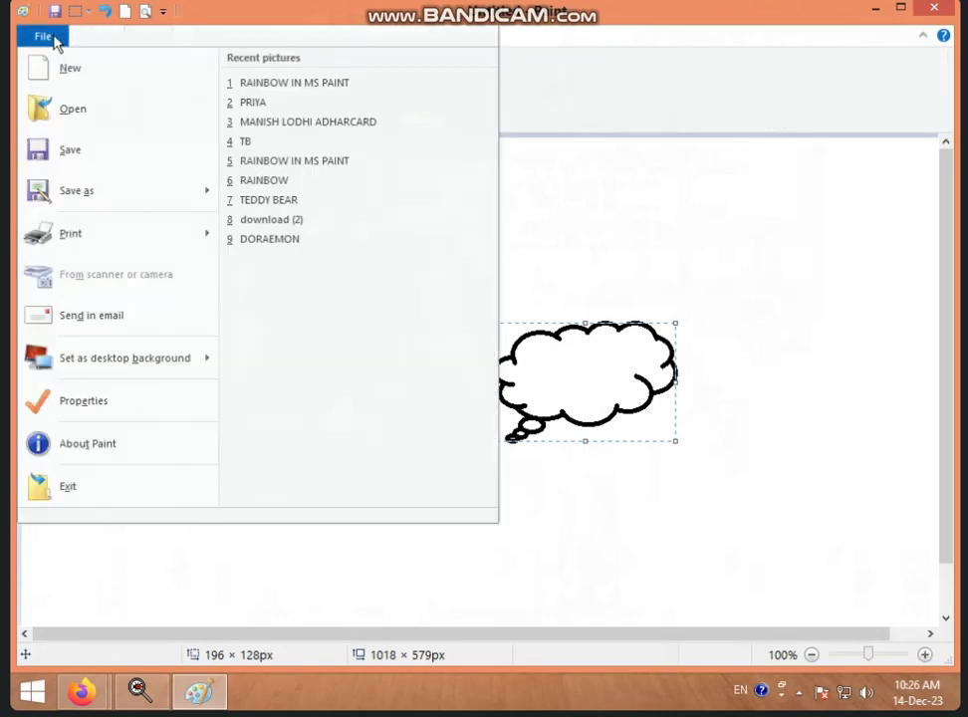
click(49, 38)
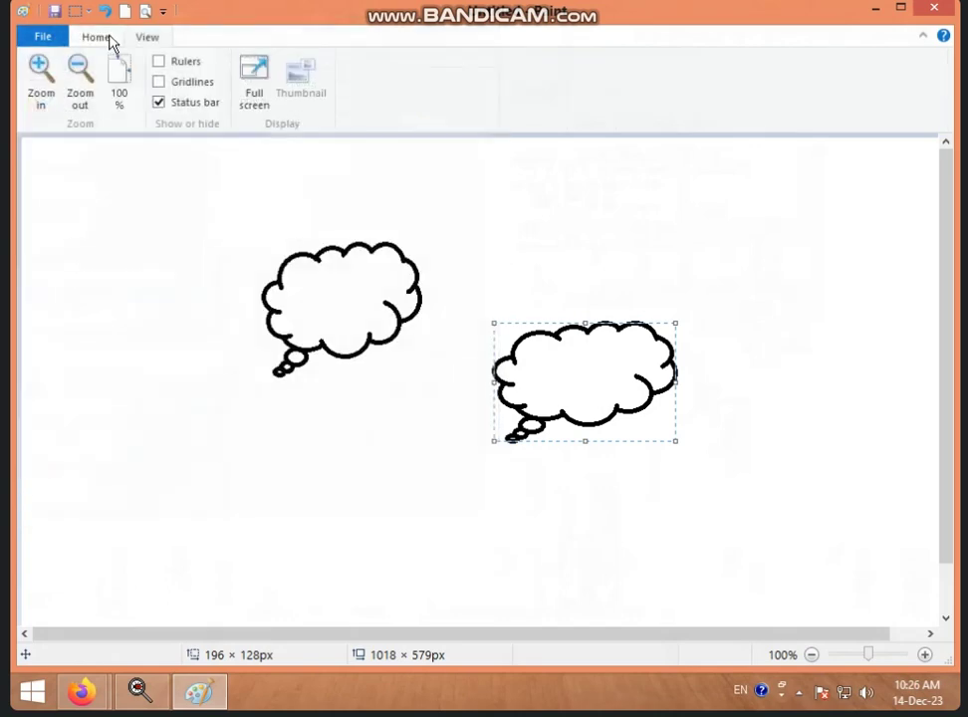
click(110, 42)
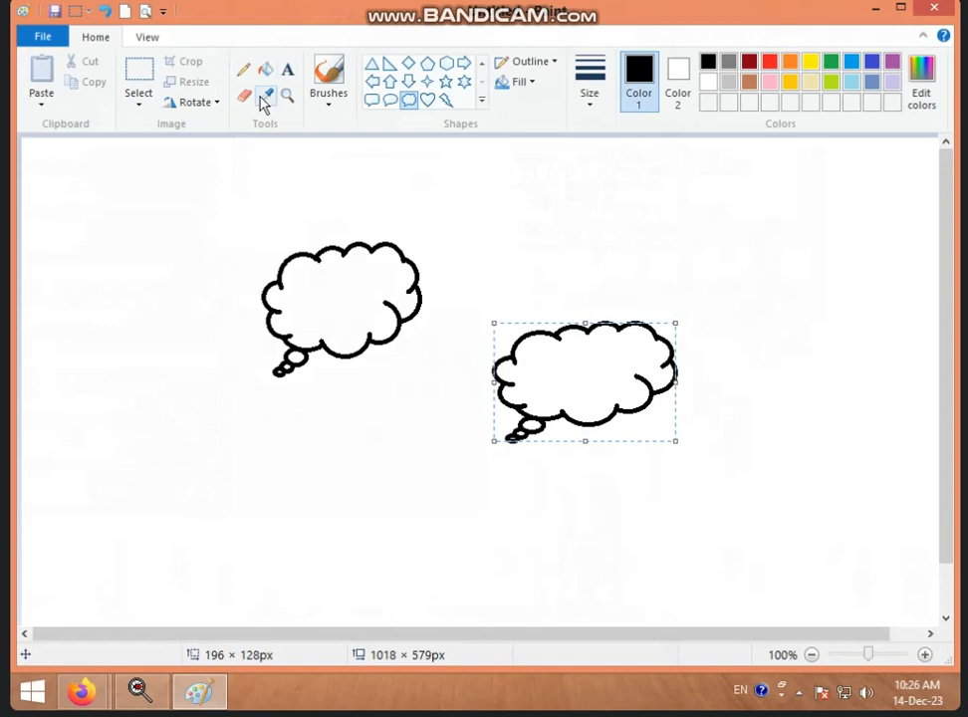
- Erase the small tail bubbles beneath the first cloud callout with the Eraser
click(248, 102)
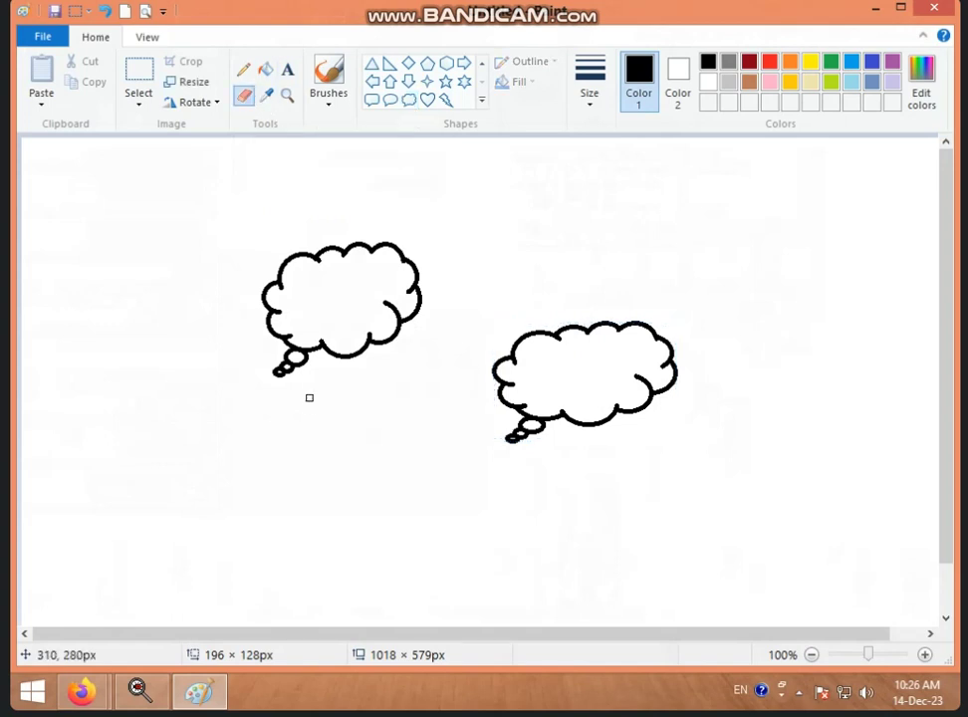
mouse_move(274, 374)
mouse_down()
mouse_move(311, 365)
mouse_move(279, 360)
mouse_up()
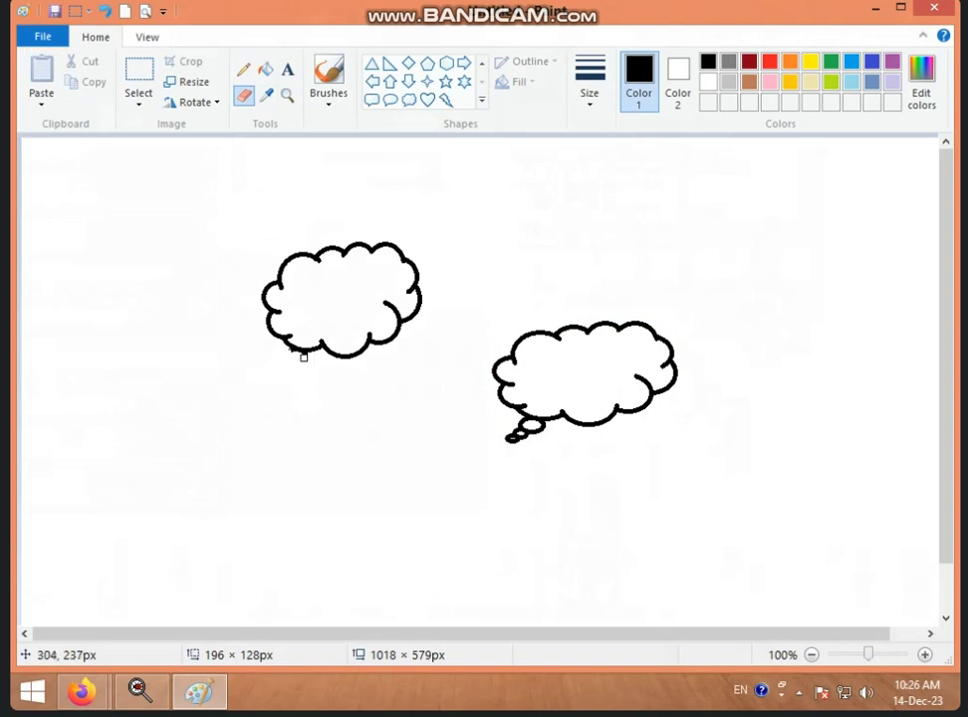
mouse_move(303, 357)
mouse_down()
mouse_move(281, 346)
mouse_move(304, 360)
mouse_up()
- Zoom the canvas in to 200%, and try erasing a spot on the first cloud's lower outline before undoing that erasure
click(148, 38)
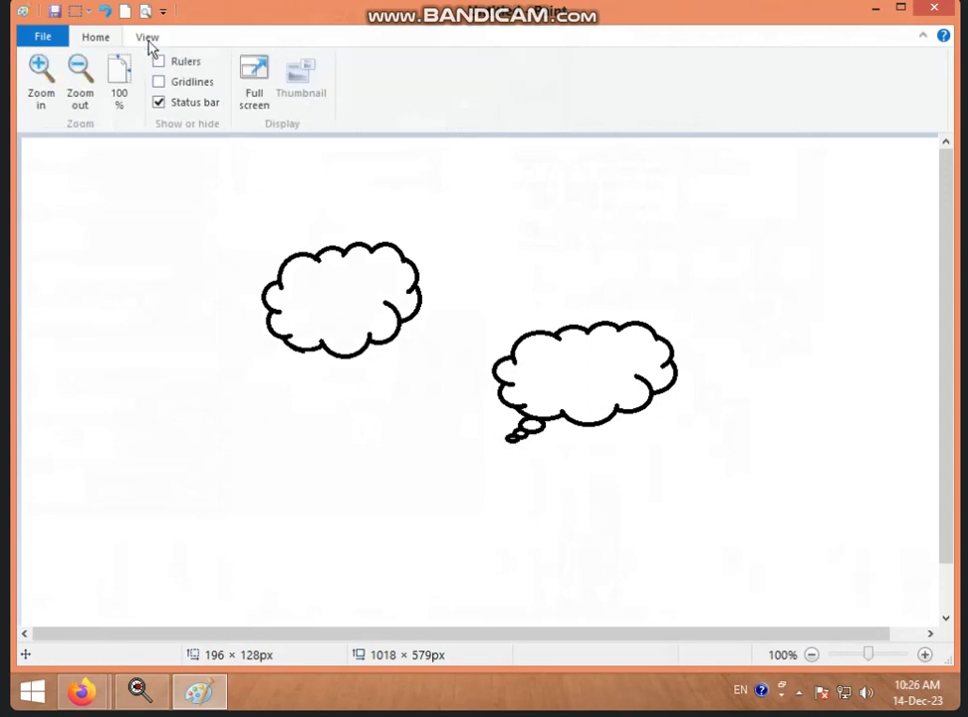
click(43, 99)
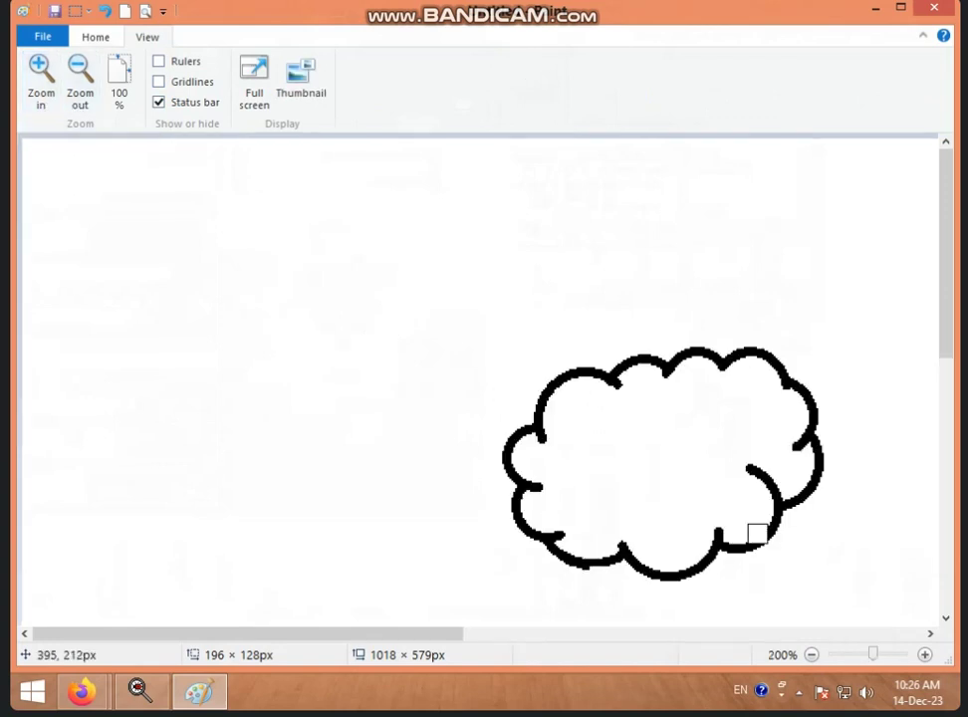
click(720, 540)
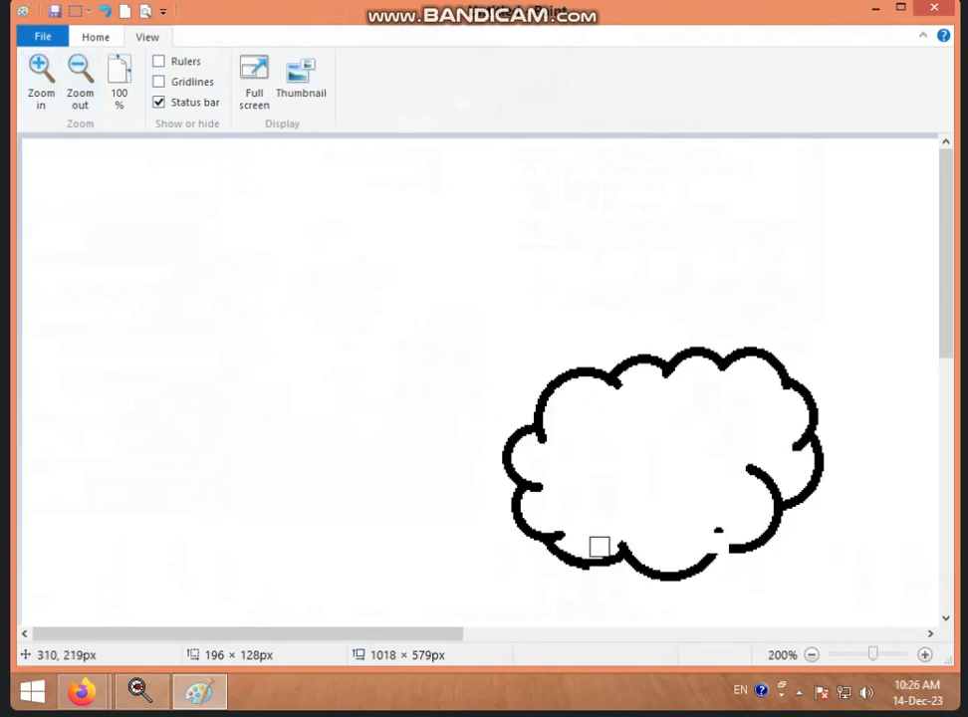
key(ctrl+z)
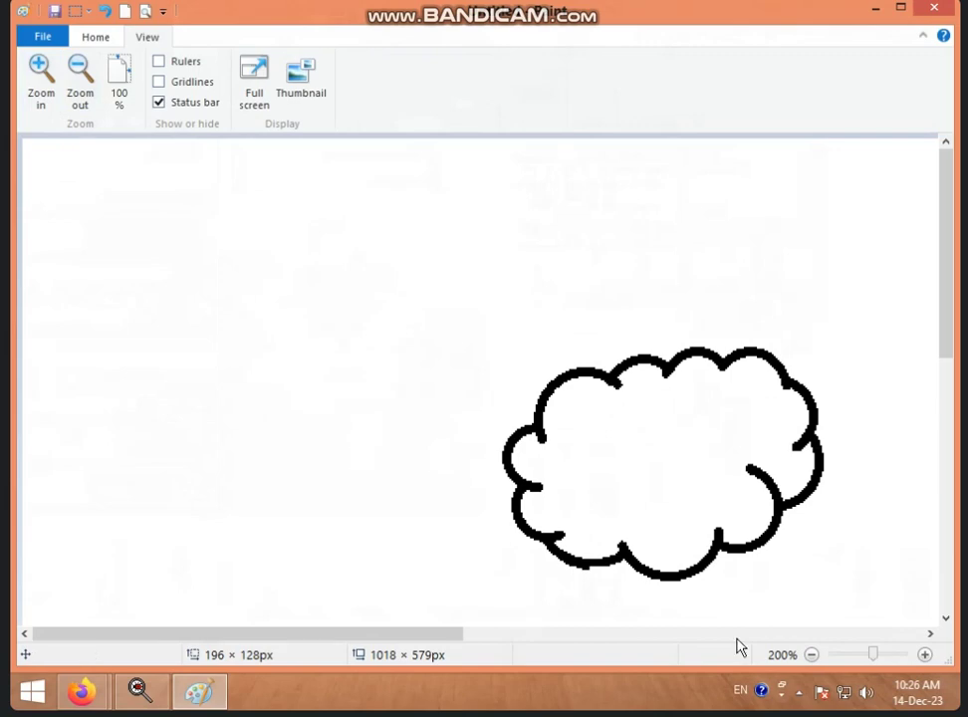
drag(417, 633, 678, 633)
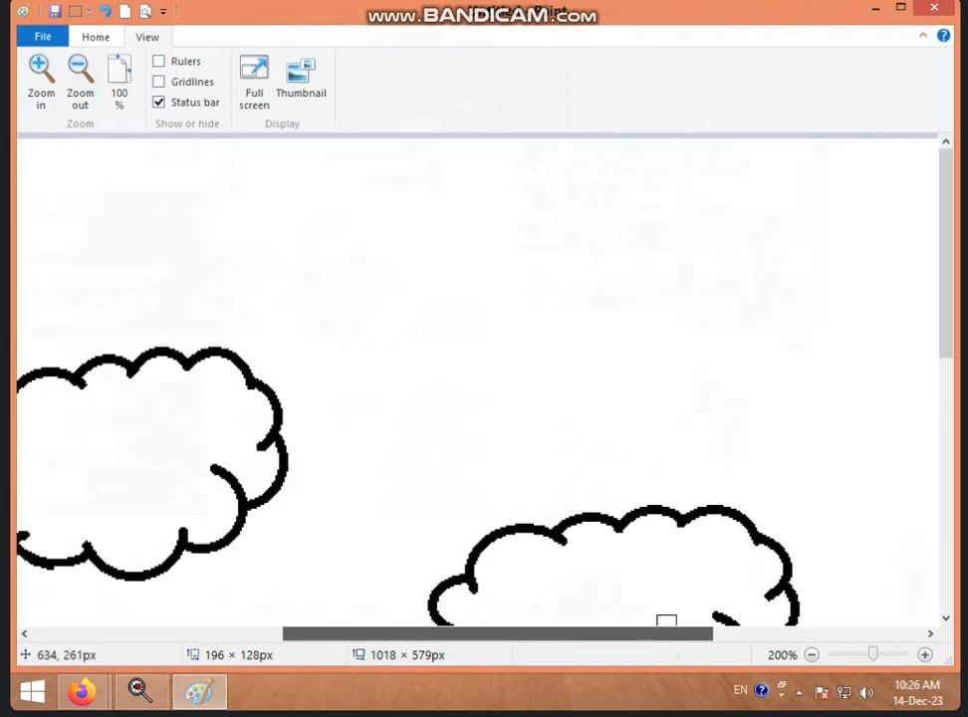
- Erase the tail bubbles beneath the second cloud callout, and return the canvas zoom to 100%
scroll(716, 509, down, 2)
scroll(717, 509, down, 2)
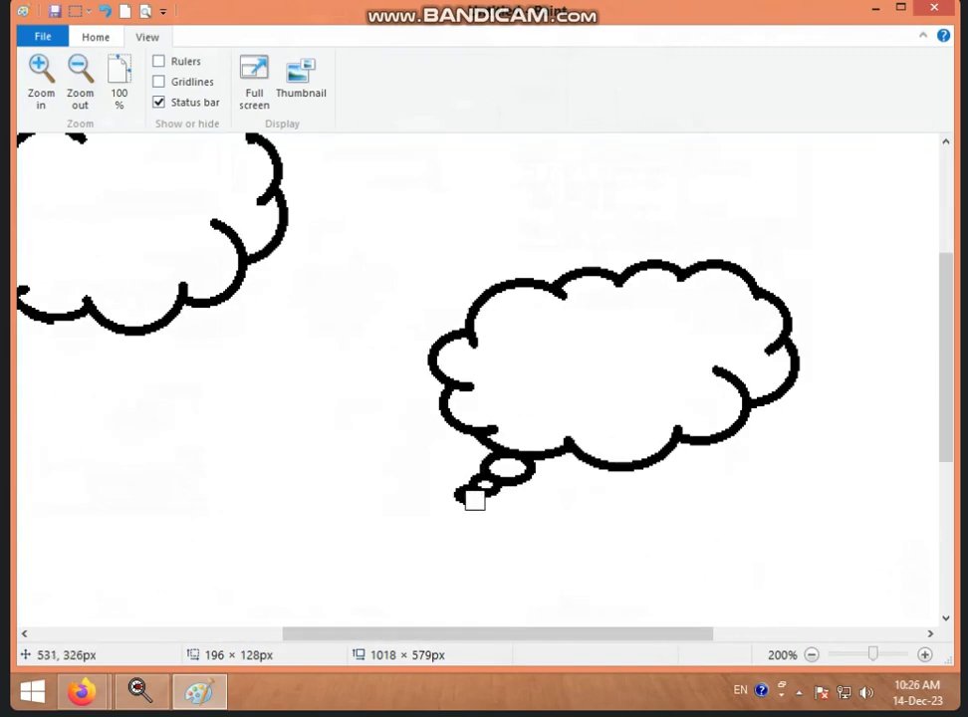
mouse_move(473, 499)
mouse_down()
mouse_move(434, 506)
mouse_move(473, 475)
mouse_move(537, 475)
mouse_move(467, 466)
mouse_move(533, 472)
mouse_move(499, 475)
mouse_move(480, 462)
mouse_move(491, 480)
mouse_up()
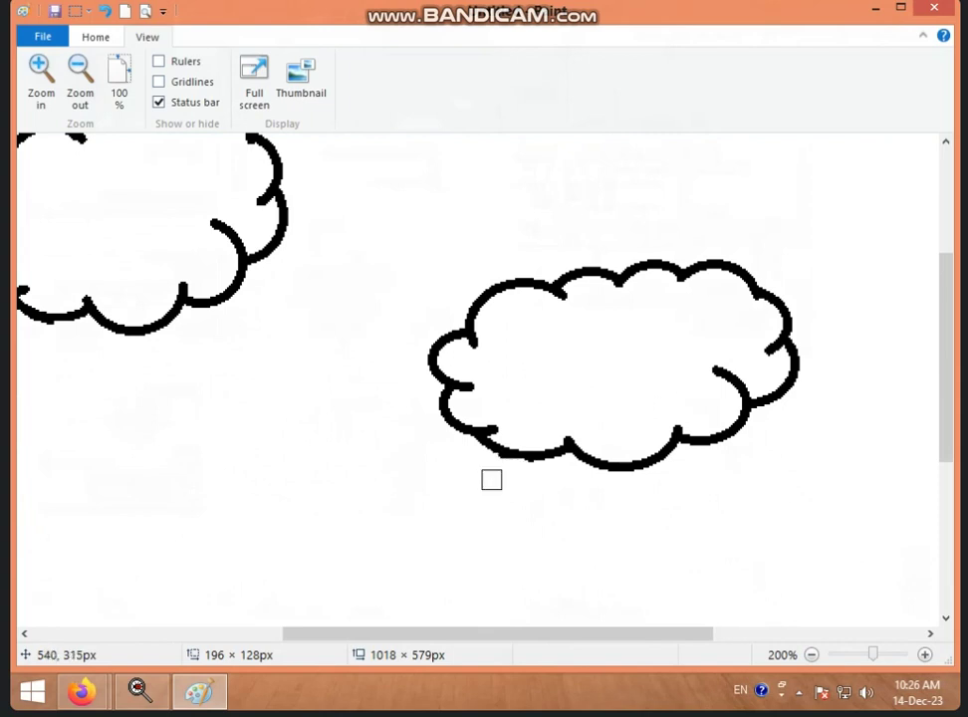
click(813, 655)
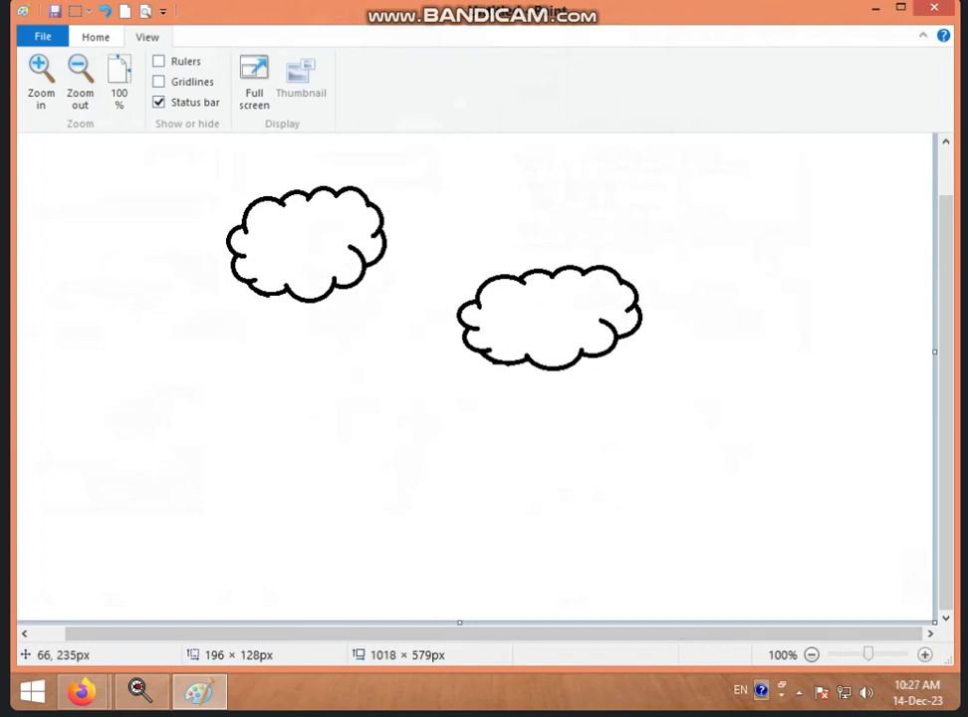
- Draw the tree trunk's left side below the first cloud as a curve about 83 × 280 px, bowed inward near its base
click(95, 37)
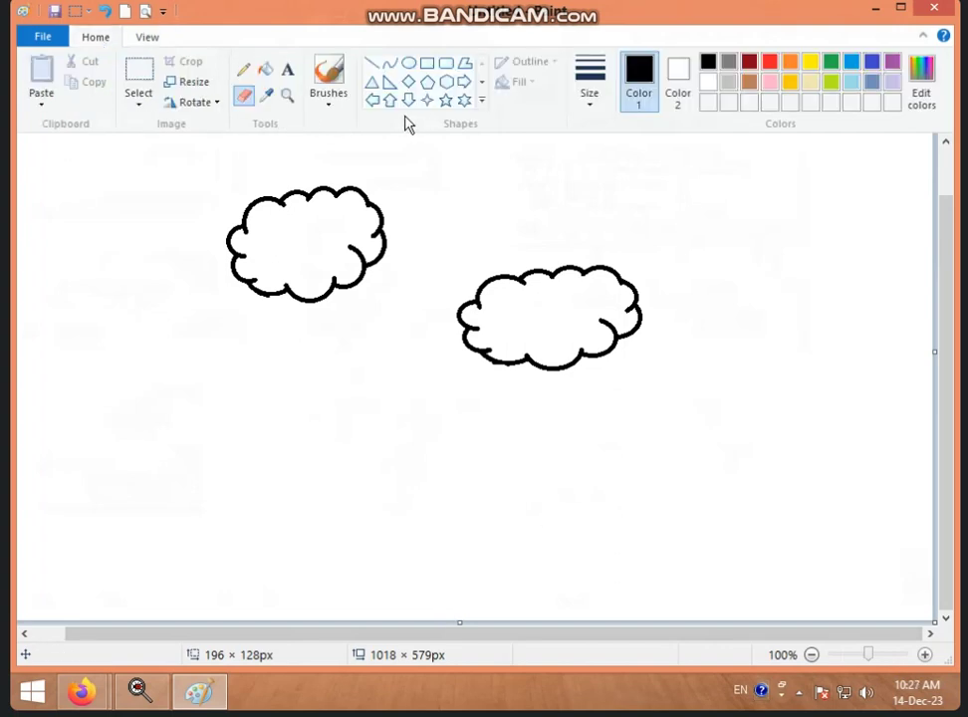
click(390, 62)
drag(264, 295, 188, 555)
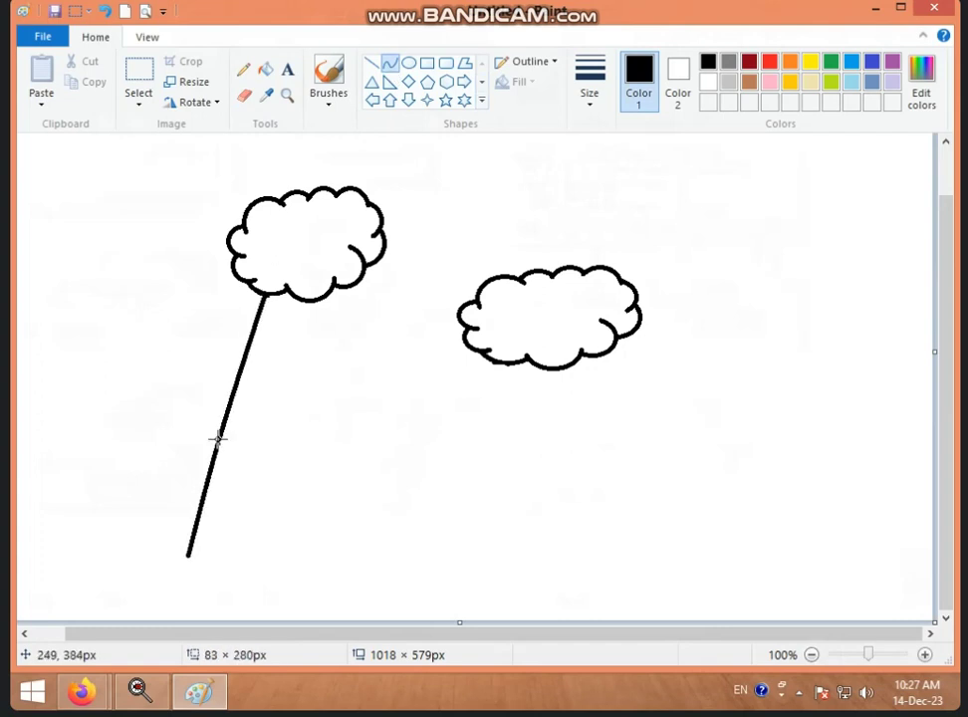
drag(218, 438, 254, 475)
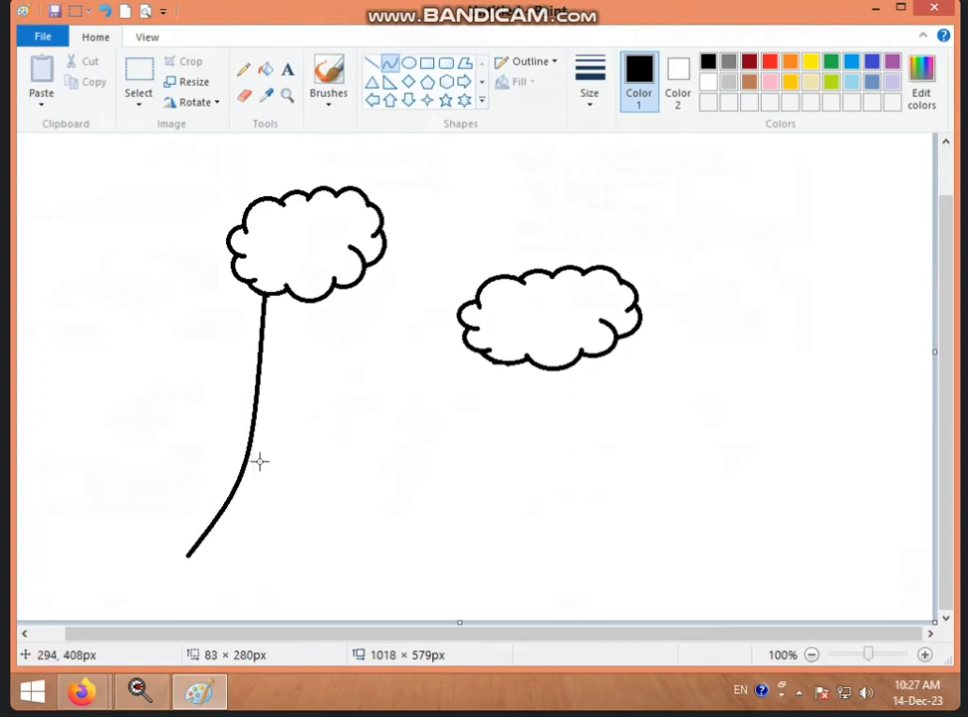
- Draw the trunk's right side below the first cloud as a curve about 55 × 287 px, bowed inward toward the left side
click(391, 66)
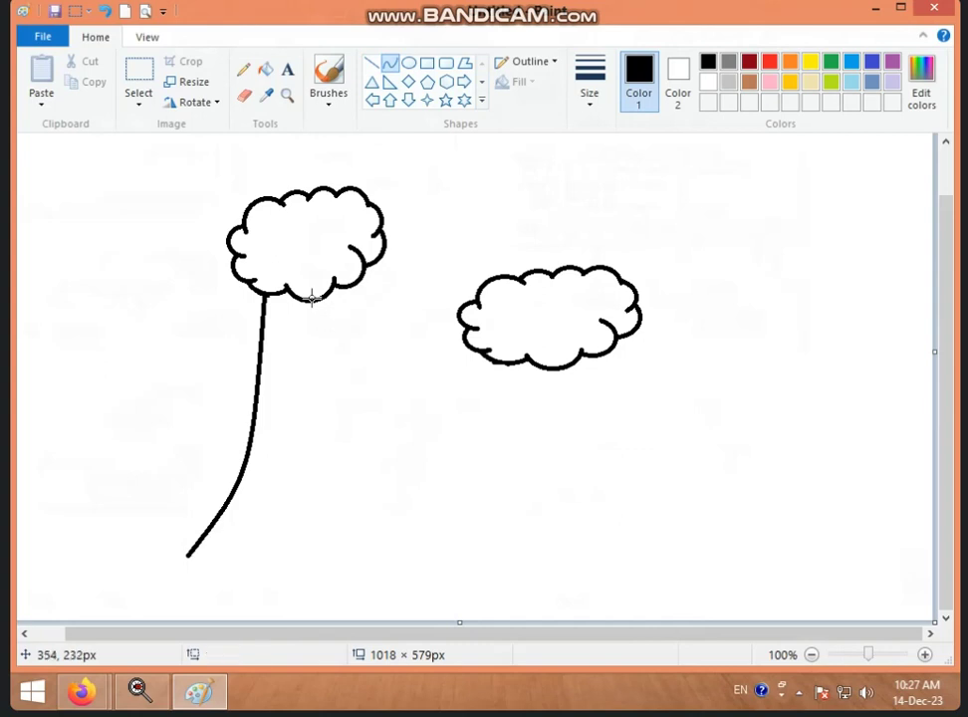
click(343, 287)
drag(343, 288, 338, 550)
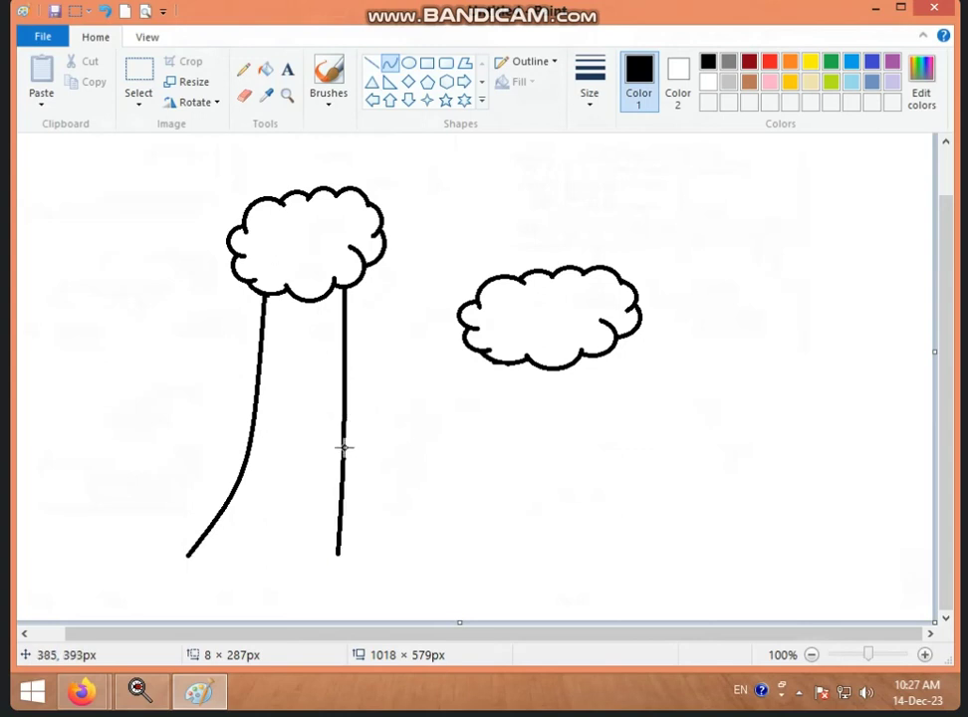
drag(343, 447, 294, 481)
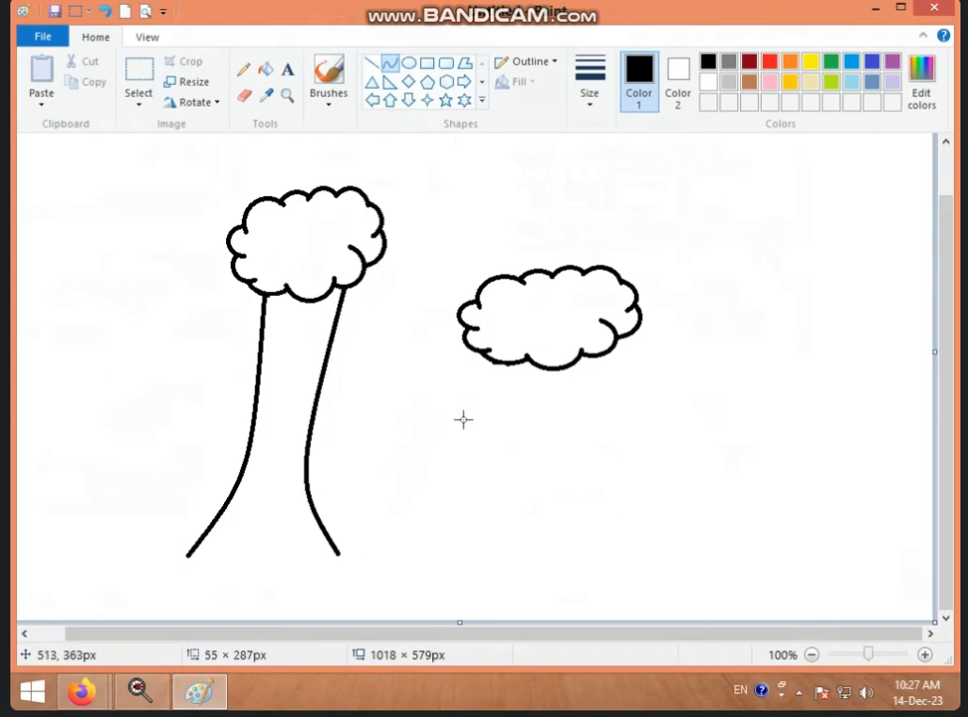